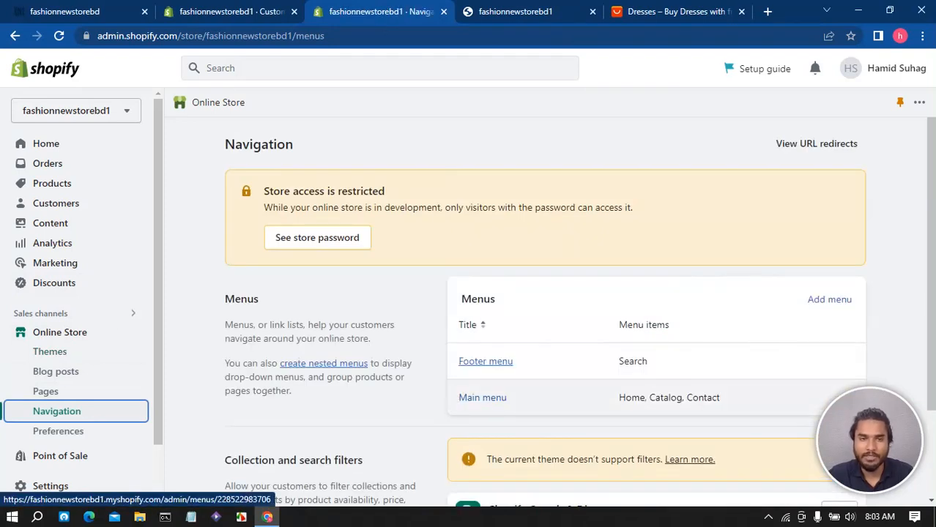
Open the Main menu for editing and view the reference store's navigation bar for comparison
{"action": "left_click", "coordinate": [482, 397]}
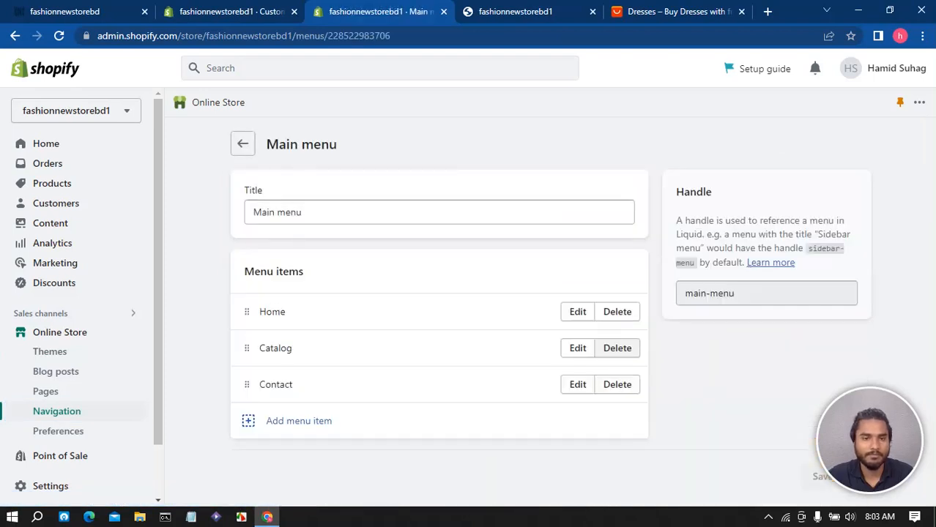
{"action": "key", "text": "ctrl+1"}
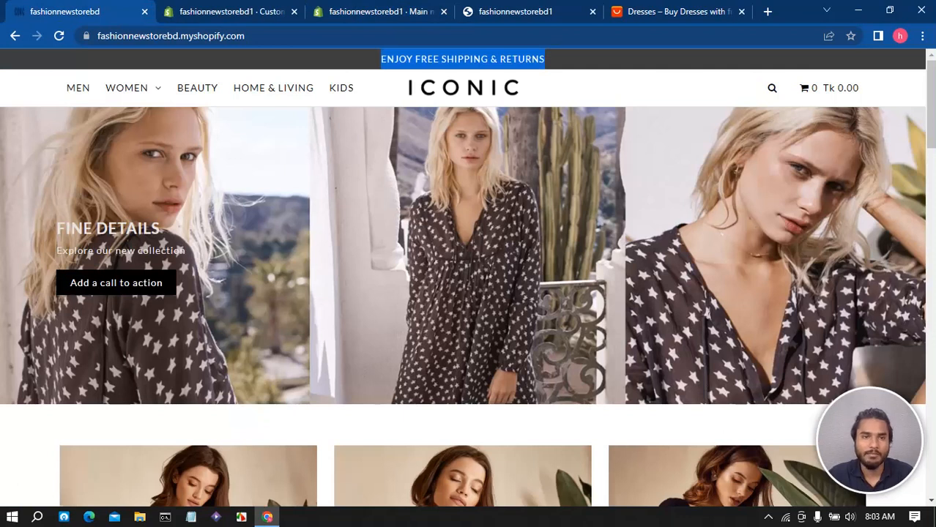
{"action": "mouse_move", "coordinate": [127, 88]}
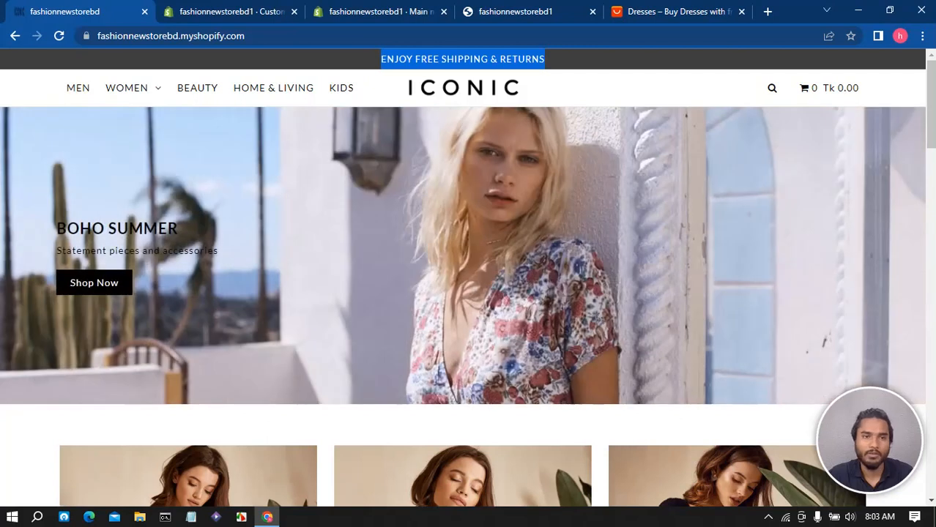
Copy the reference store's navigation labels from MEN to KIDS and paste them into Notepad
{"action": "left_click_drag", "start_coordinate": [66, 88], "coordinate": [354, 88]}
{"action": "key", "text": "ctrl+c"}
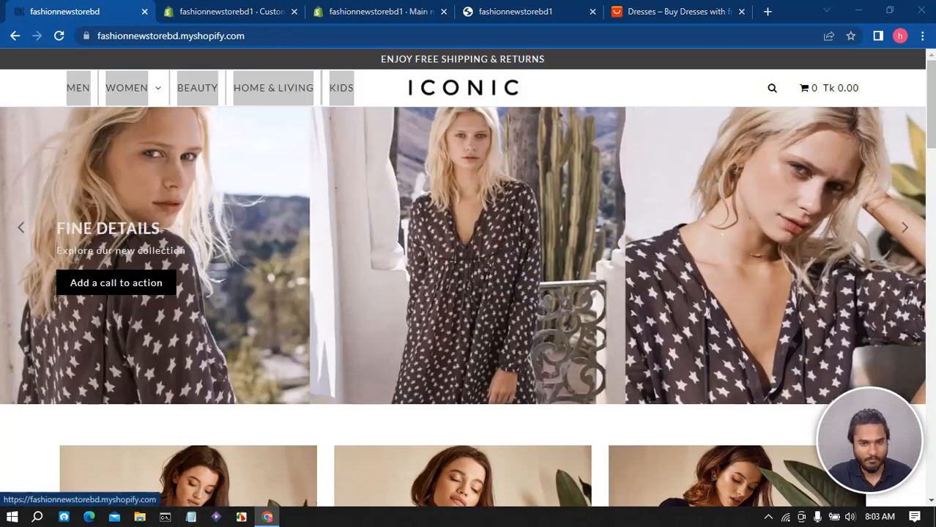
{"action": "left_click", "coordinate": [190, 517]}
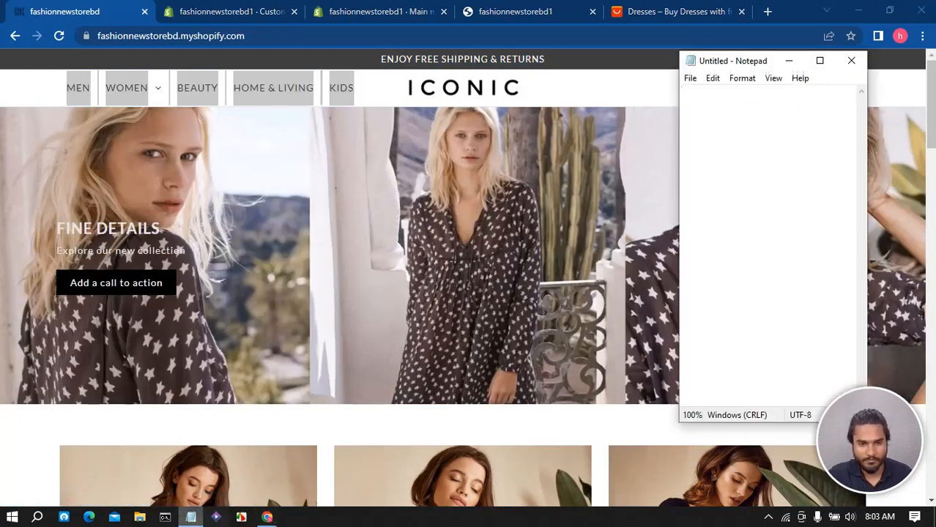
{"action": "key", "text": "ctrl+v"}
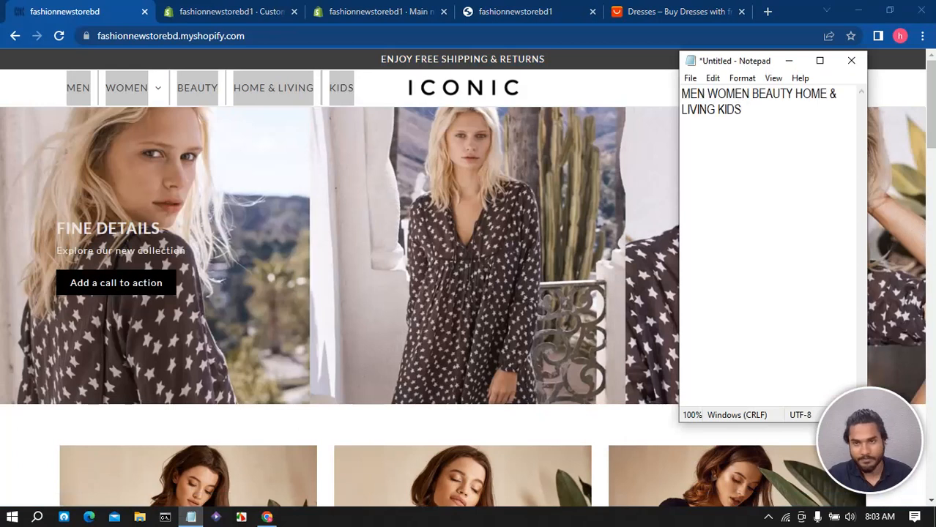
Add extra spacing between the category names in the Notepad list and copy the word MEN
{"action": "left_click", "coordinate": [707, 94]}
{"action": "left_click", "coordinate": [753, 94]}
{"action": "left_click", "coordinate": [799, 94]}
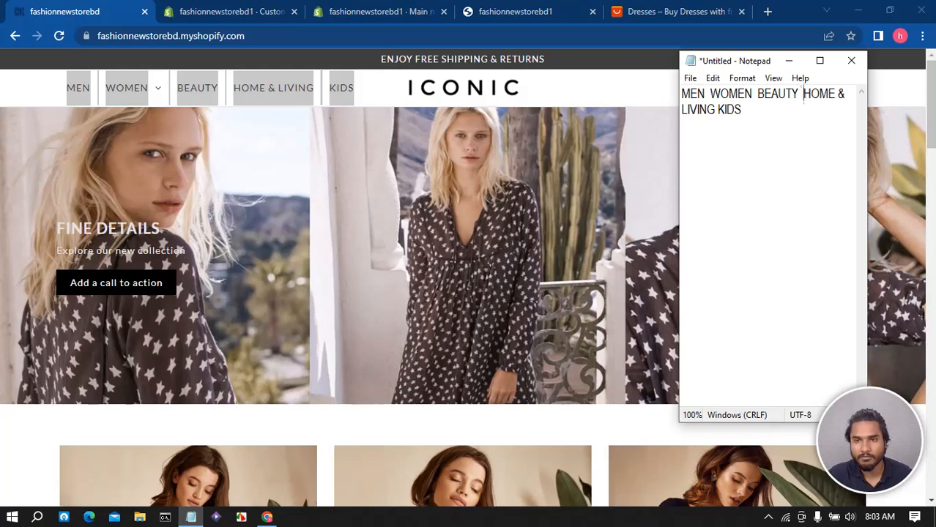
{"action": "left_click", "coordinate": [715, 109]}
{"action": "left_click_drag", "start_coordinate": [707, 94], "coordinate": [680, 94]}
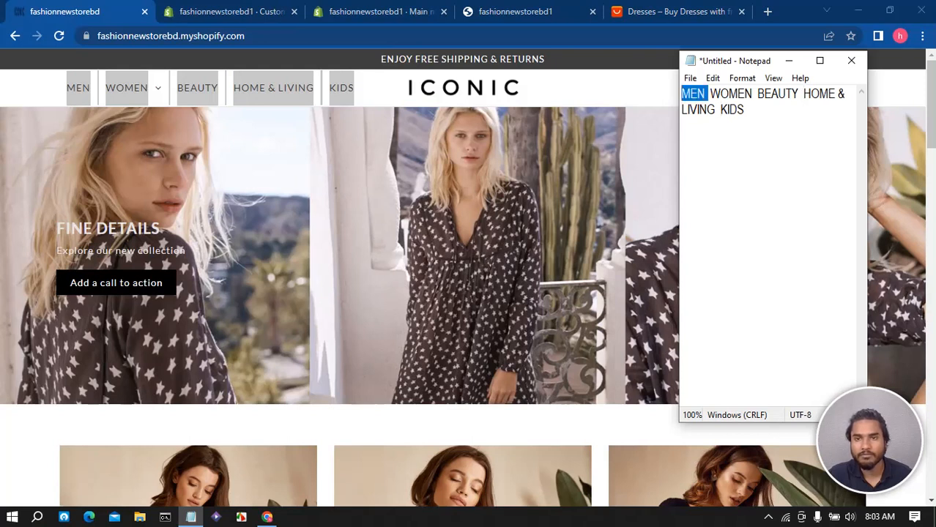
{"action": "right_click", "coordinate": [693, 92]}
{"action": "left_click", "coordinate": [721, 136]}
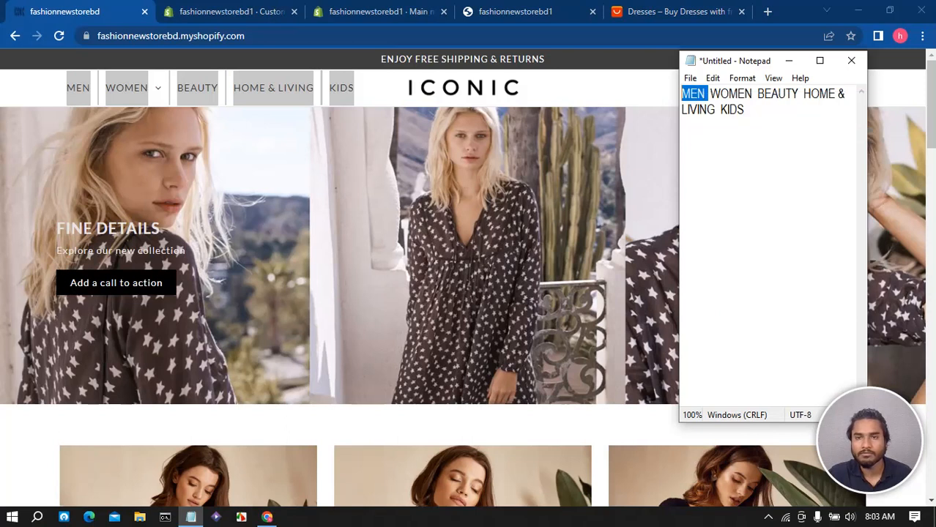
{"action": "left_click", "coordinate": [231, 11]}
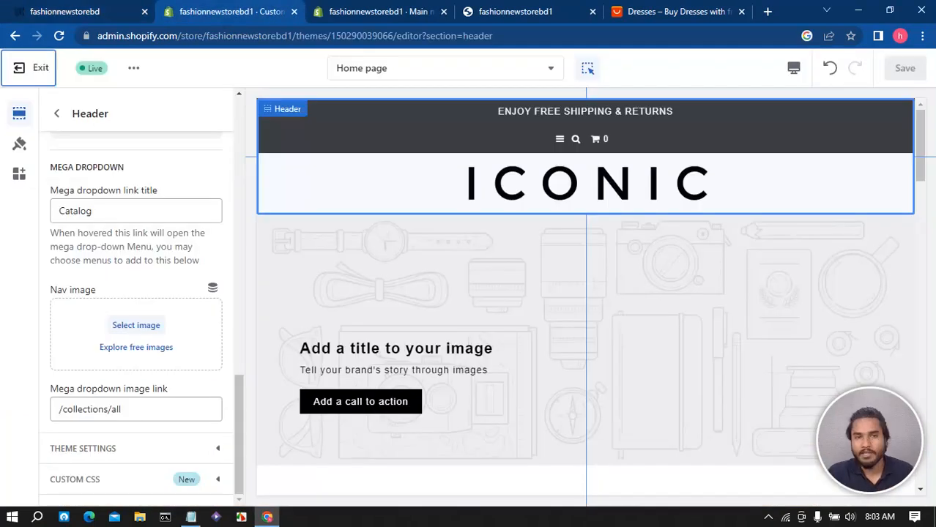
{"action": "left_click", "coordinate": [377, 11]}
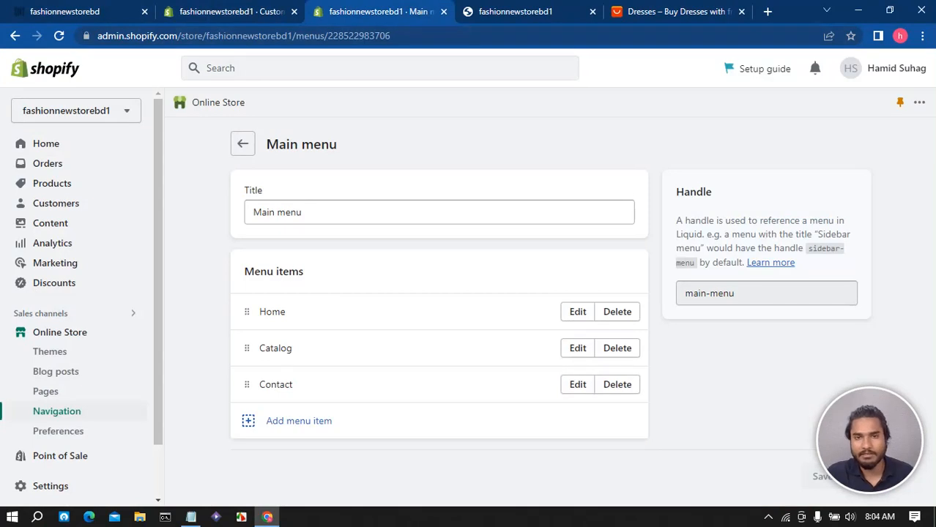
{"action": "left_click", "coordinate": [103, 12]}
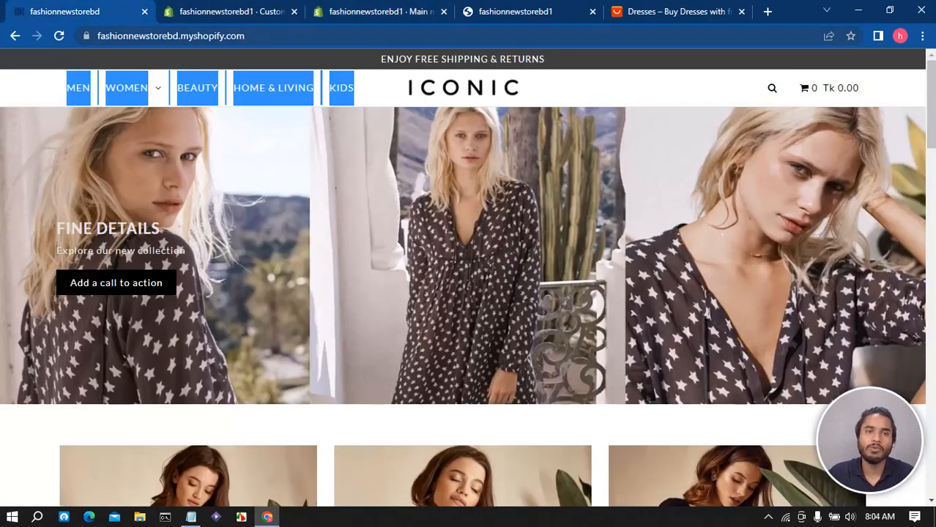
{"action": "left_click", "coordinate": [245, 12]}
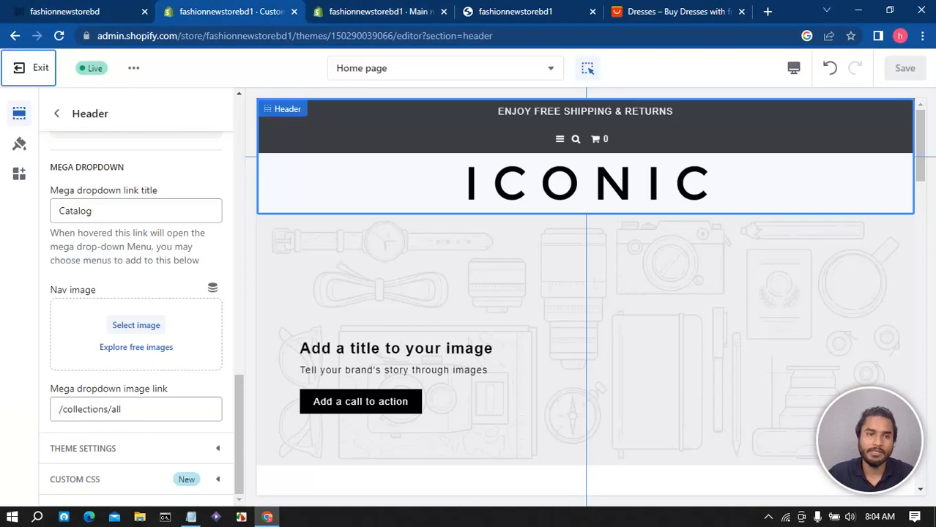
Open the store admin's Products page in a new browser tab and go to its Collections list
{"action": "left_click", "coordinate": [380, 11]}
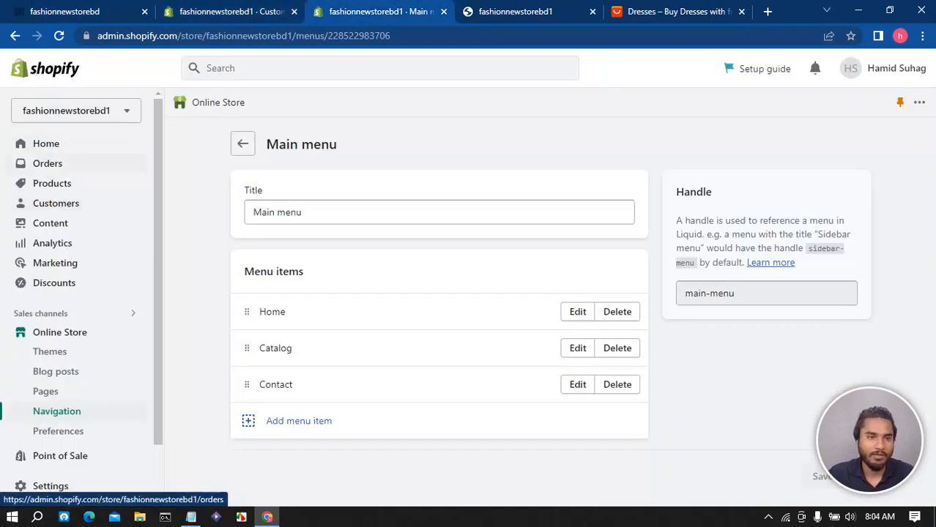
{"action": "right_click", "coordinate": [60, 183]}
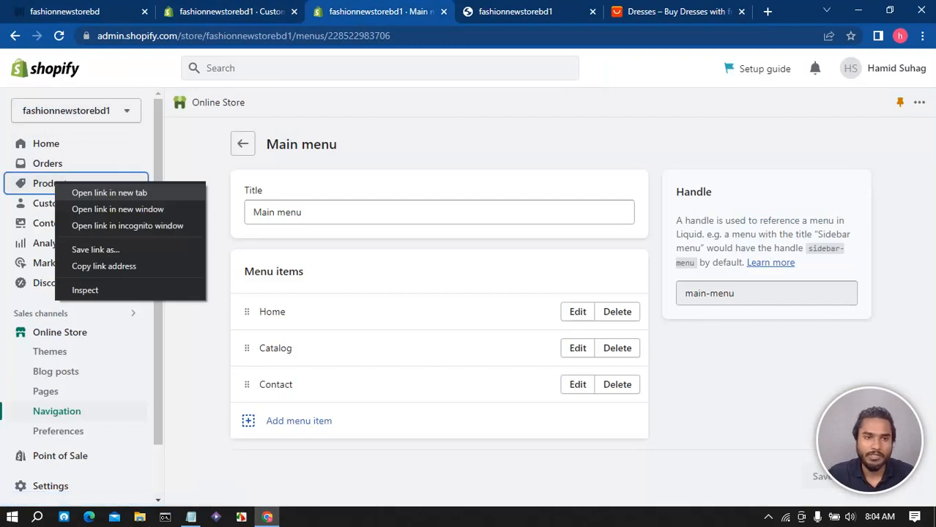
{"action": "left_click", "coordinate": [96, 191]}
{"action": "key", "text": "ctrl+Tab"}
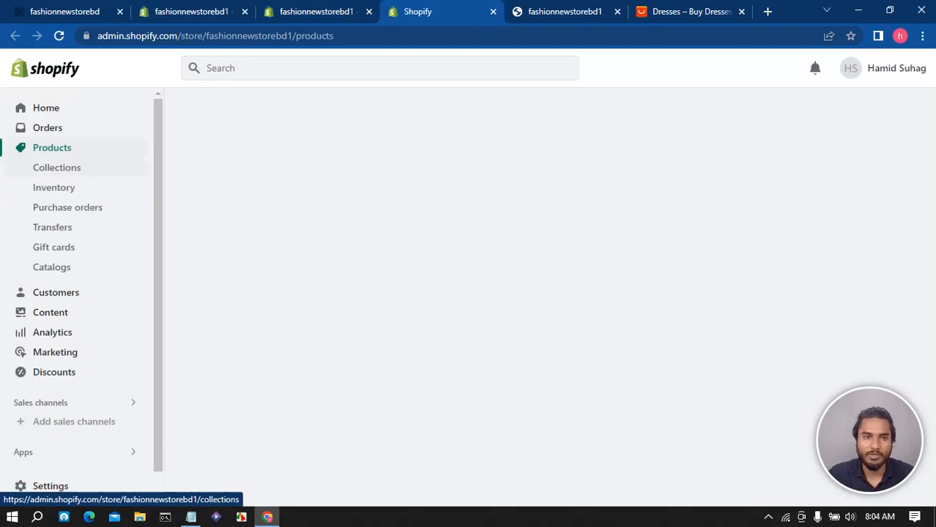
{"action": "left_click", "coordinate": [56, 166]}
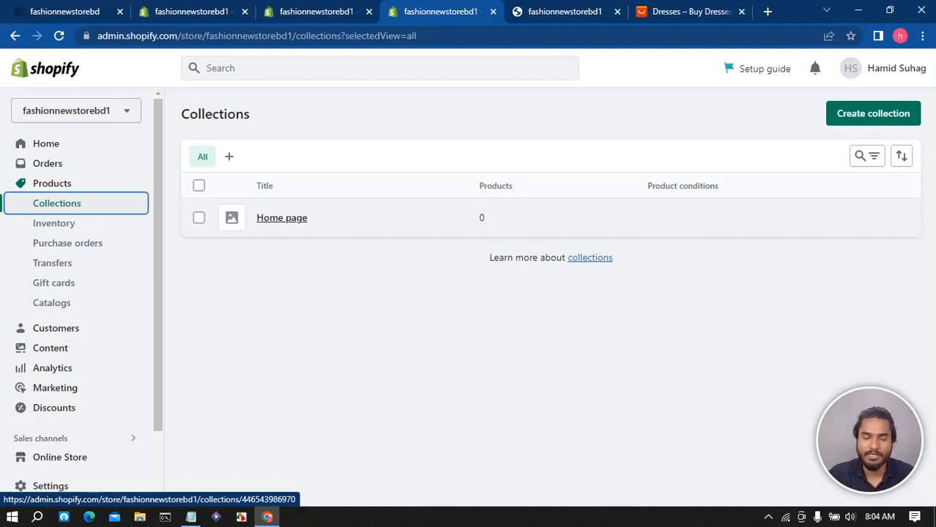
Rename the Home page collection to MEN and save it
{"action": "left_click", "coordinate": [281, 217]}
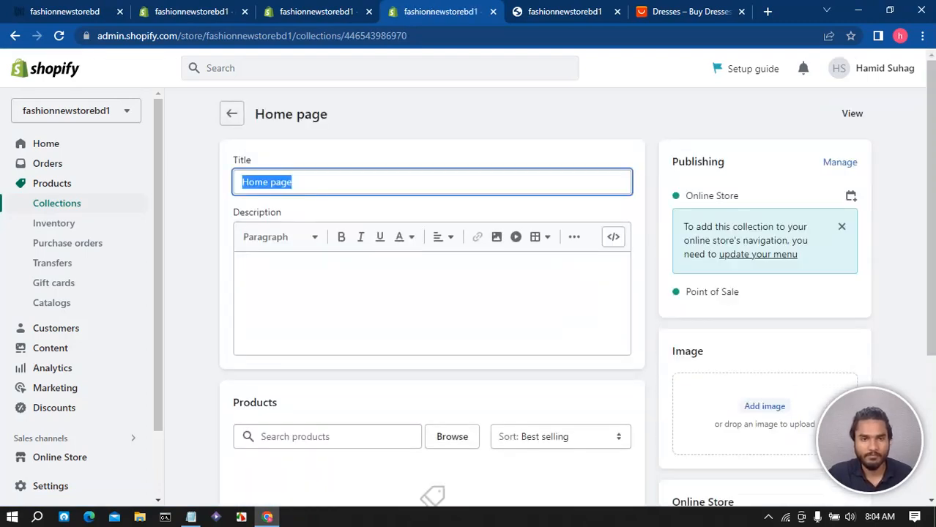
{"action": "type", "text": "MEN"}
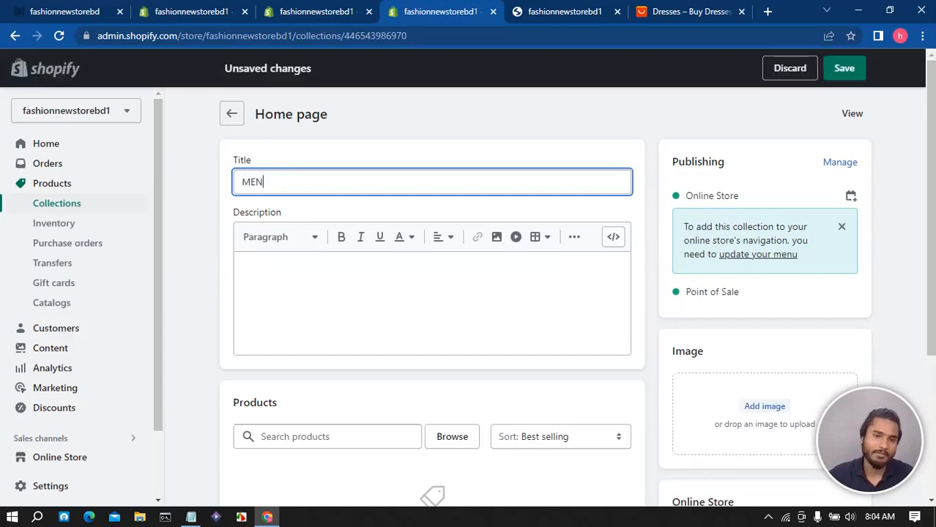
{"action": "left_click", "coordinate": [843, 68]}
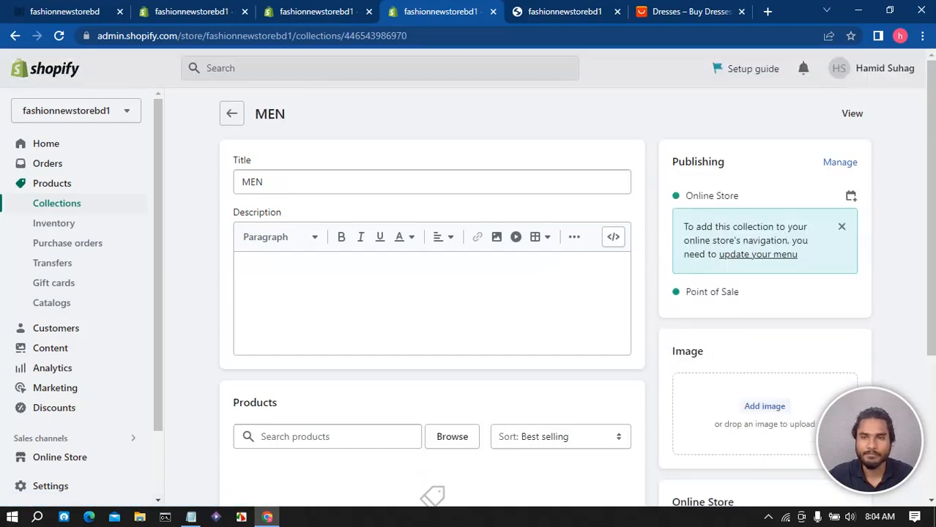
Go back to the Collections list, copy WOMEN from the Notepad list and return to the browser
{"action": "left_click", "coordinate": [56, 203]}
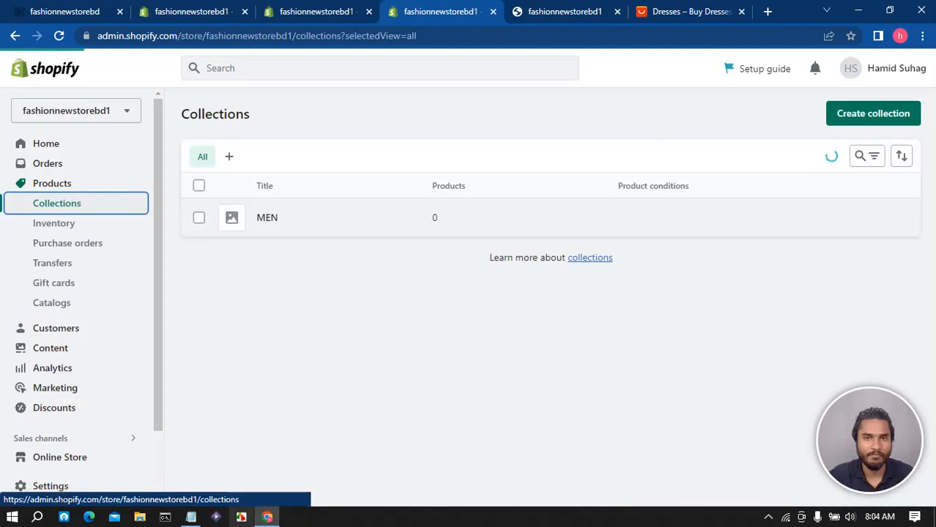
{"action": "left_click", "coordinate": [191, 517]}
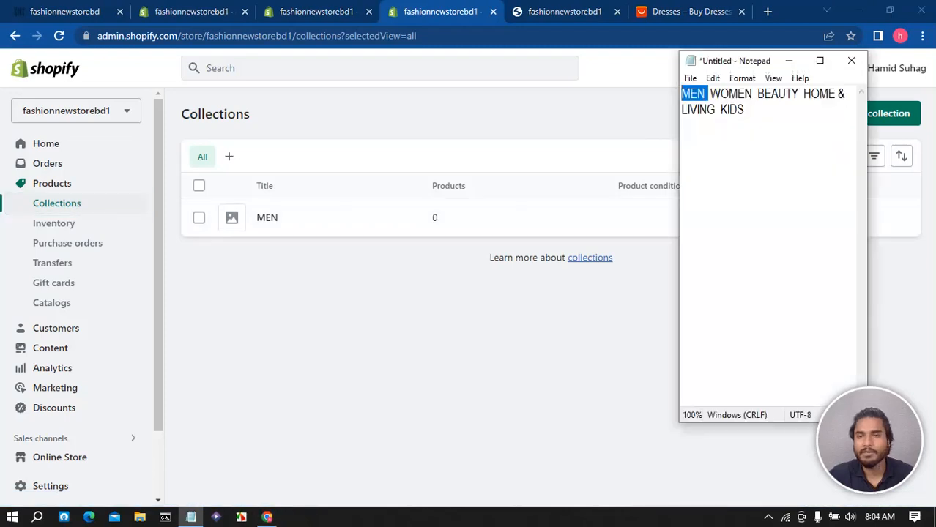
{"action": "left_click", "coordinate": [727, 94]}
{"action": "left_click_drag", "start_coordinate": [709, 94], "coordinate": [752, 94]}
{"action": "right_click", "coordinate": [745, 95]}
{"action": "left_click", "coordinate": [777, 139]}
{"action": "left_click", "coordinate": [267, 517]}
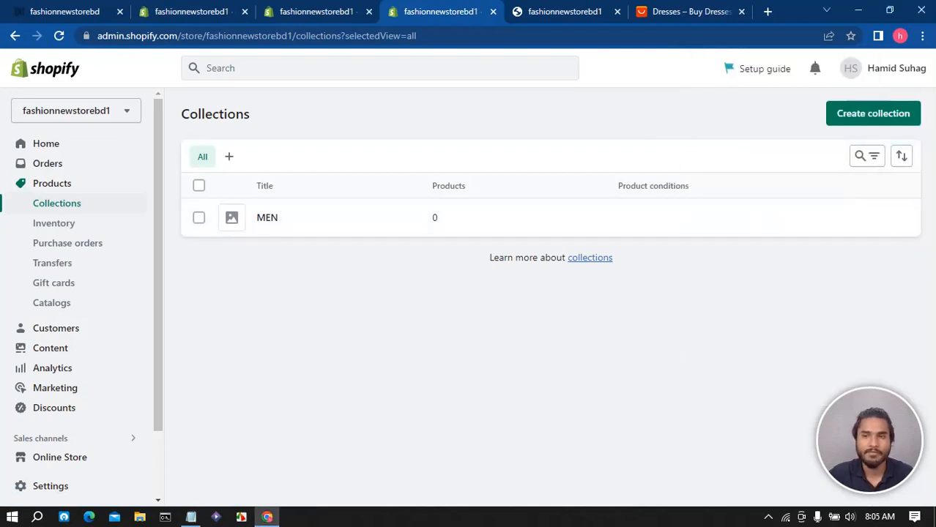
Start a new collection titled WOMEN and set its collection type to Manual
{"action": "left_click", "coordinate": [873, 114]}
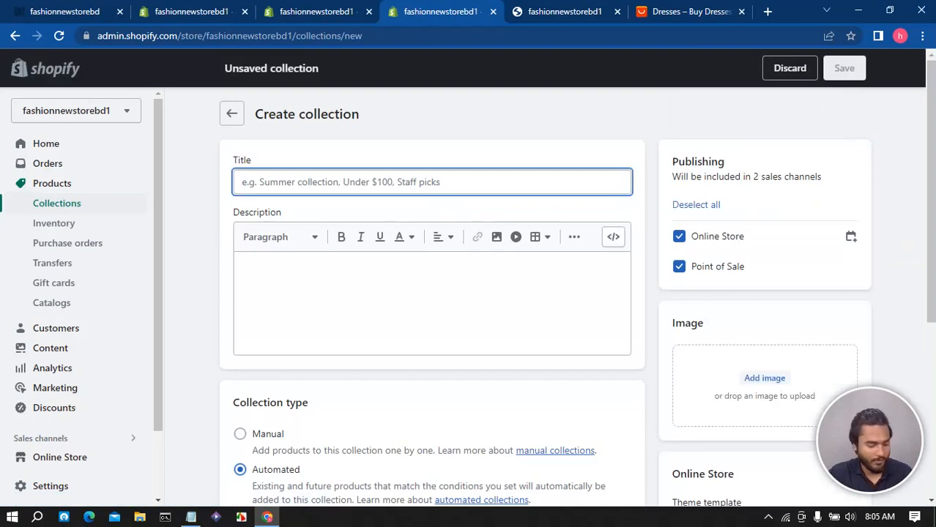
{"action": "type", "text": "WOMEN"}
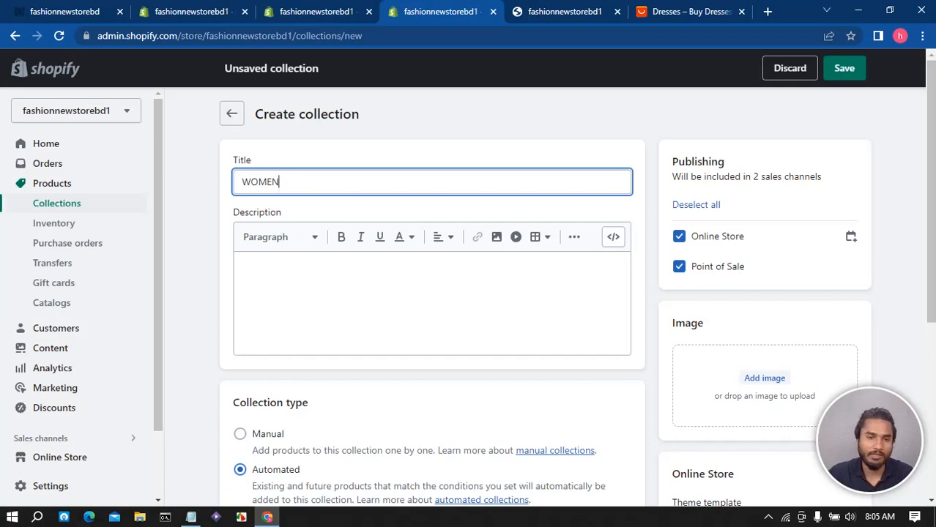
{"action": "left_click", "coordinate": [241, 434]}
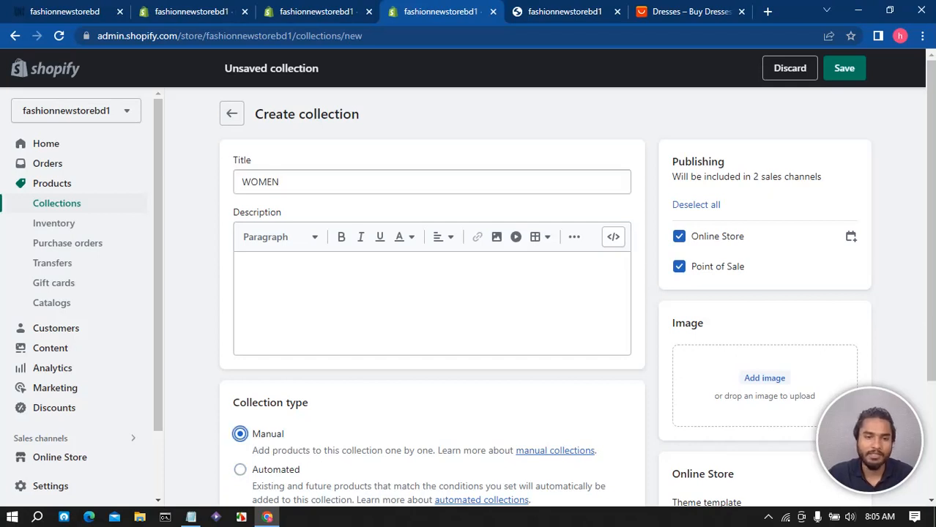
{"action": "scroll", "coordinate": [432, 296], "scroll_direction": "down", "scroll_amount": 3}
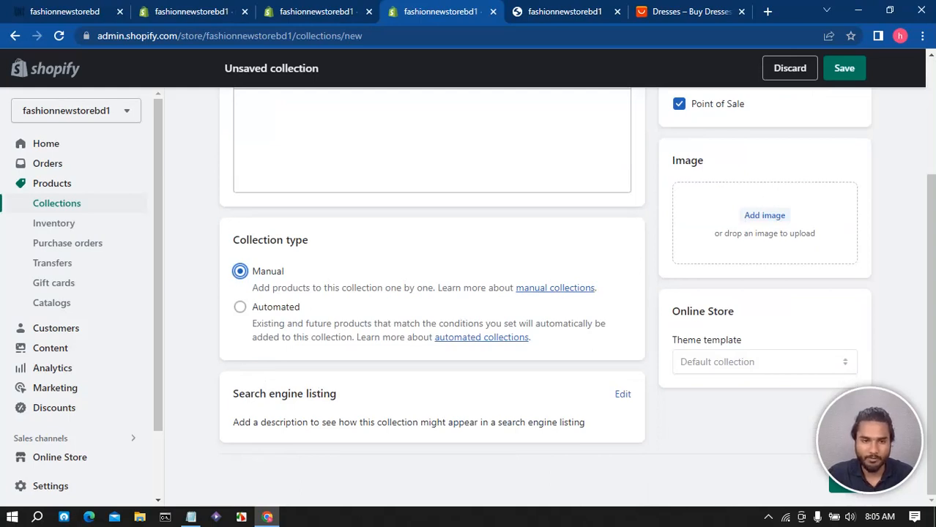
{"action": "scroll", "coordinate": [432, 297], "scroll_direction": "up", "scroll_amount": 3}
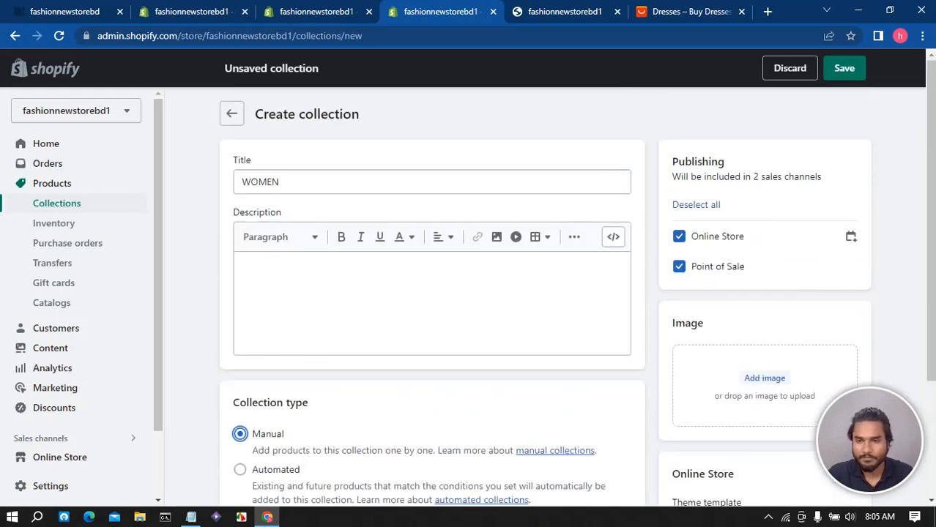
Add farol-106-I7XGTGRmFoI-unsplash.webp from the innermost Projects folder in Downloads as the WOMEN collection's image and save the collection
{"action": "left_click", "coordinate": [764, 379]}
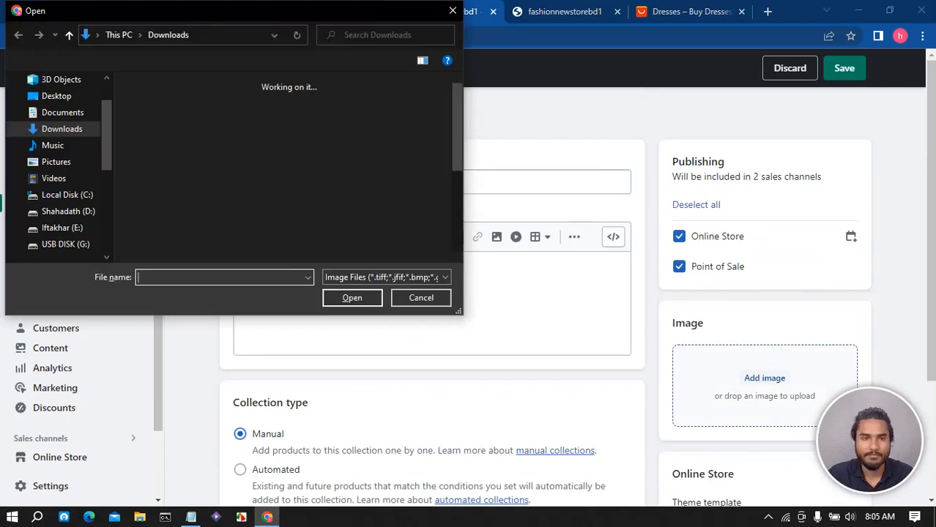
{"action": "scroll", "coordinate": [324, 205], "scroll_direction": "down", "scroll_amount": 3}
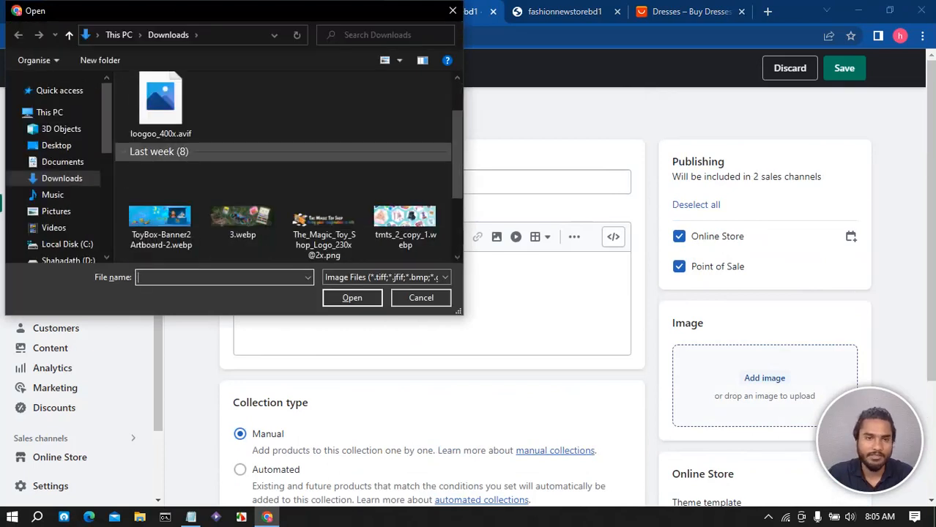
{"action": "scroll", "coordinate": [323, 205], "scroll_direction": "down", "scroll_amount": 2}
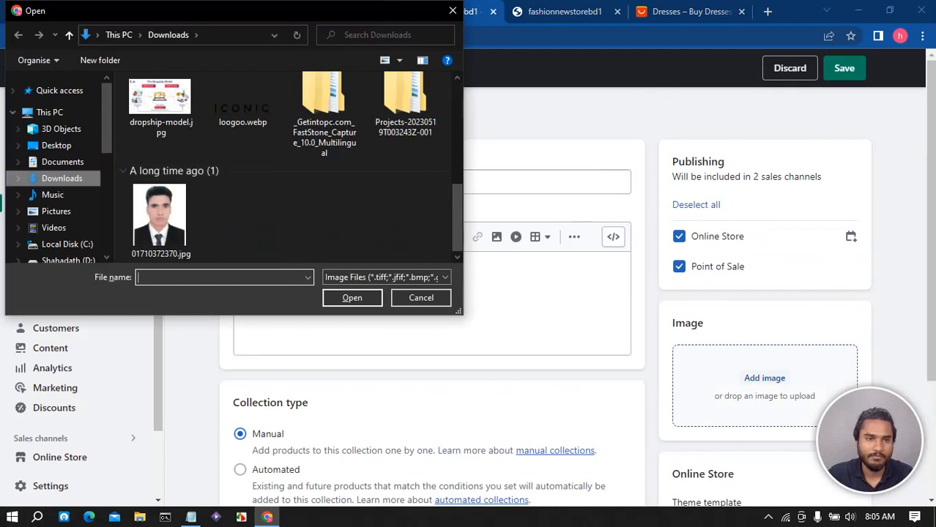
{"action": "left_click", "coordinate": [62, 179]}
{"action": "scroll", "coordinate": [284, 167], "scroll_direction": "down", "scroll_amount": 5}
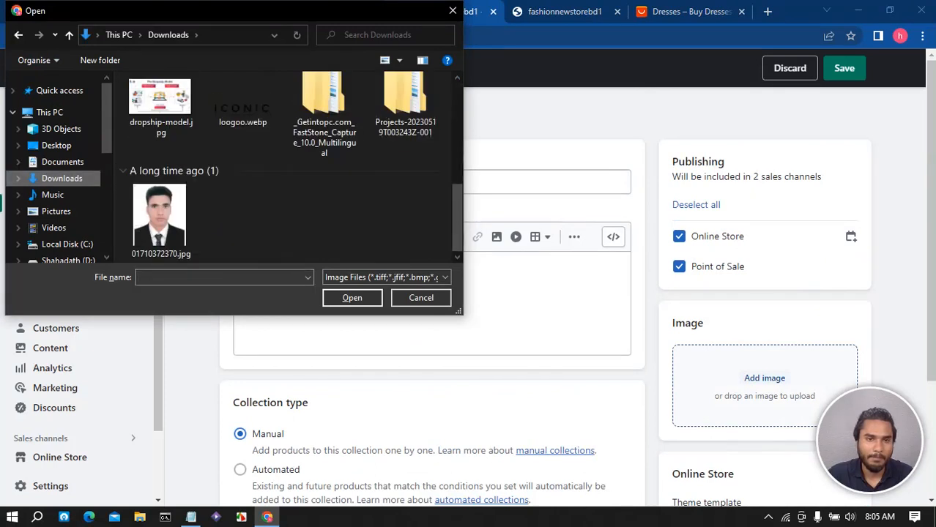
{"action": "scroll", "coordinate": [289, 167], "scroll_direction": "up", "scroll_amount": 1}
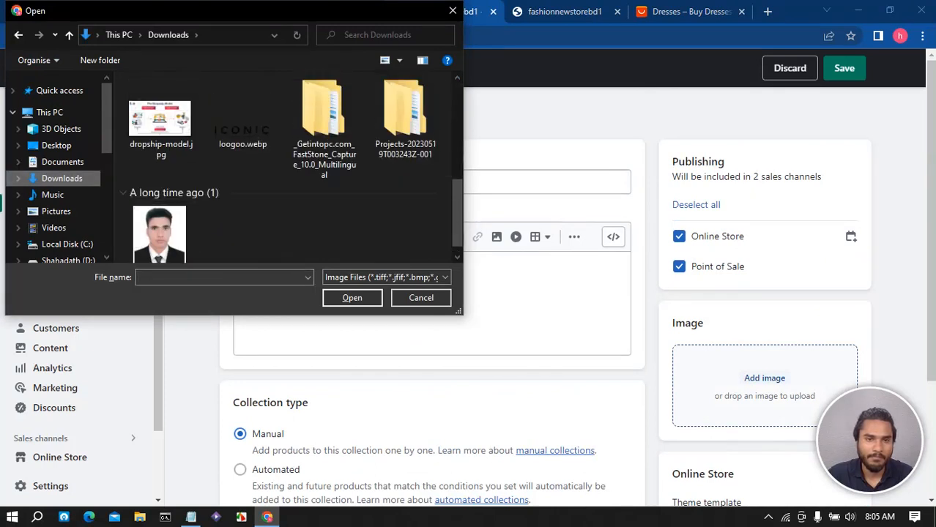
{"action": "double_click", "coordinate": [405, 117]}
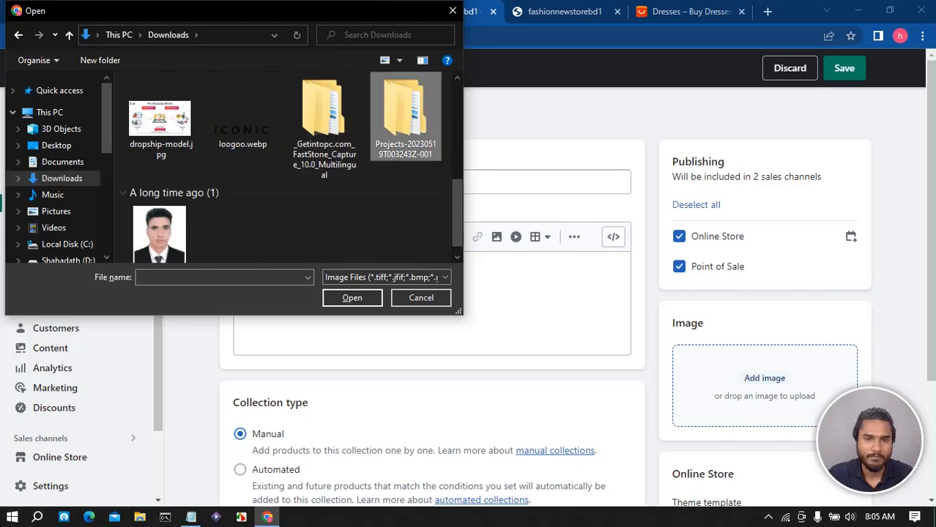
{"action": "double_click", "coordinate": [155, 99]}
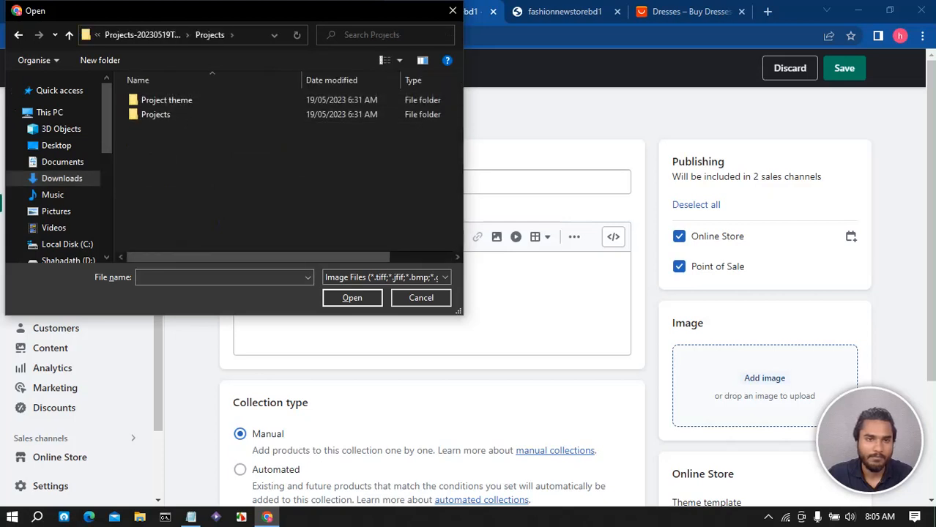
{"action": "double_click", "coordinate": [155, 115]}
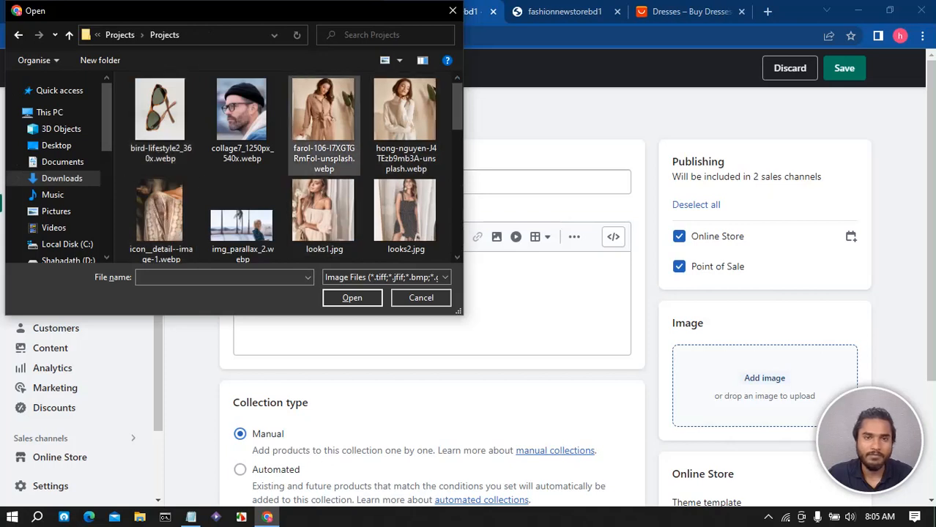
{"action": "left_click", "coordinate": [322, 117]}
{"action": "left_click", "coordinate": [352, 297]}
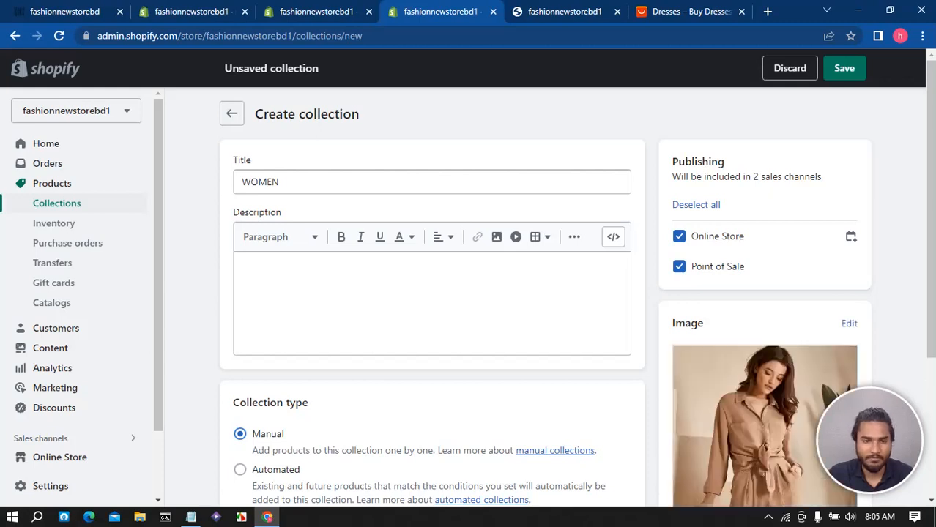
{"action": "scroll", "coordinate": [469, 293], "scroll_direction": "down", "scroll_amount": 3}
{"action": "left_click", "coordinate": [844, 68]}
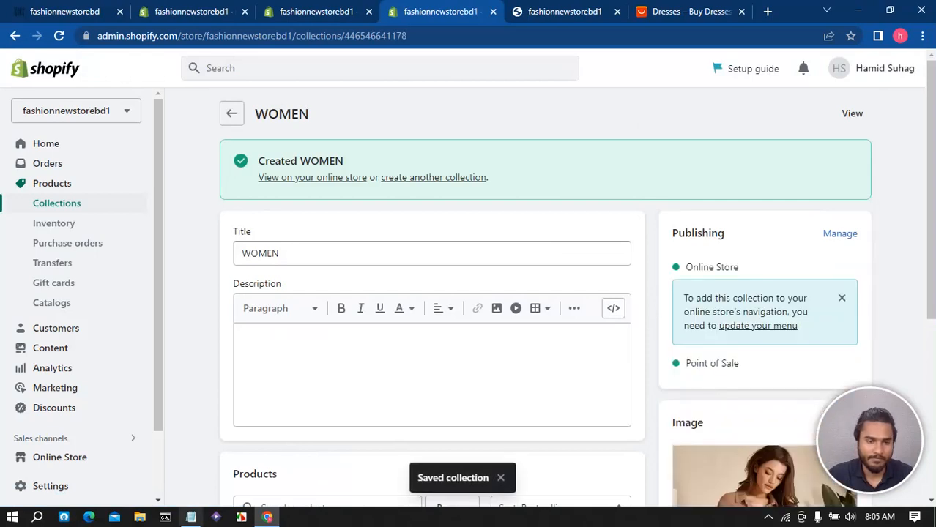
Switch to the Notepad category list and copy BEAUTY
{"action": "left_click", "coordinate": [190, 517]}
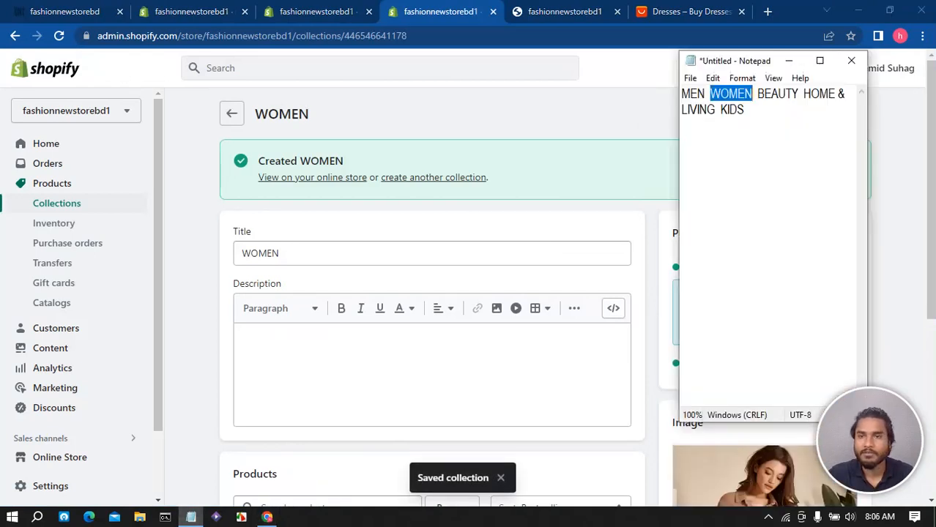
{"action": "left_click", "coordinate": [770, 93]}
{"action": "left_click_drag", "start_coordinate": [757, 94], "coordinate": [798, 94]}
{"action": "key", "text": "ctrl+c"}
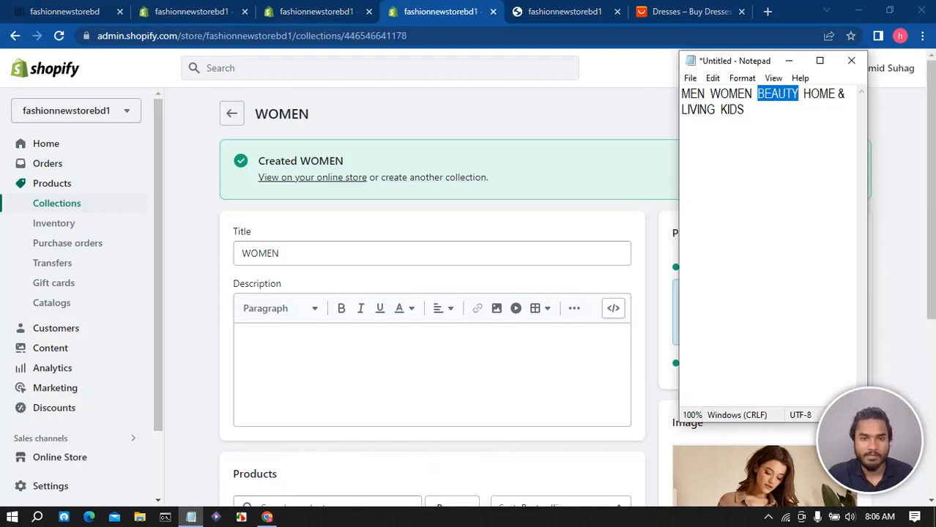
Back in the browser, create another collection titled BEAUTY with the copied text and save it
{"action": "left_click", "coordinate": [433, 177]}
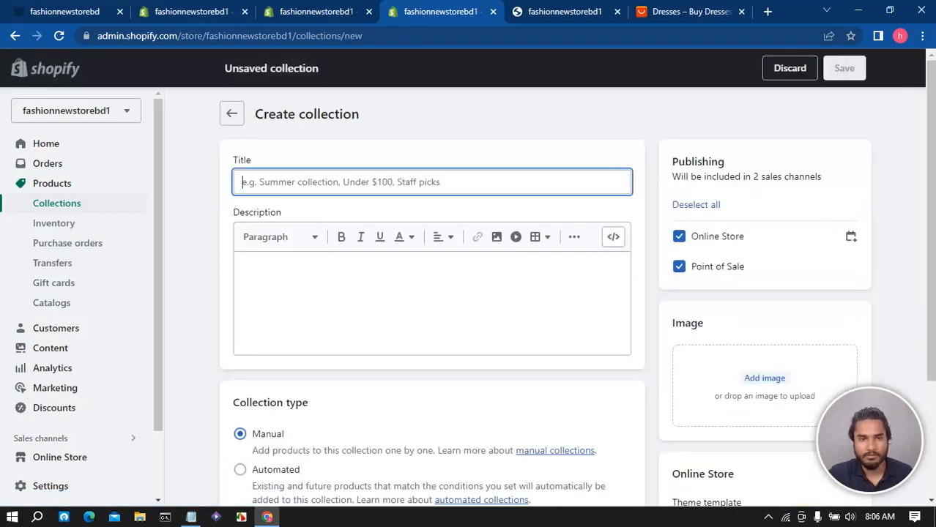
{"action": "key", "text": "ctrl+v"}
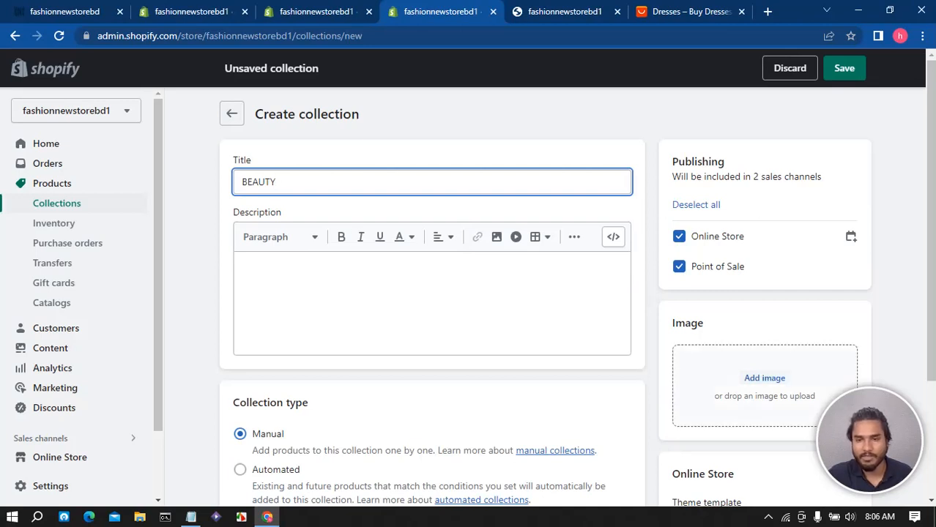
{"action": "scroll", "coordinate": [576, 293], "scroll_direction": "down", "scroll_amount": 3}
{"action": "scroll", "coordinate": [576, 293], "scroll_direction": "up", "scroll_amount": 3}
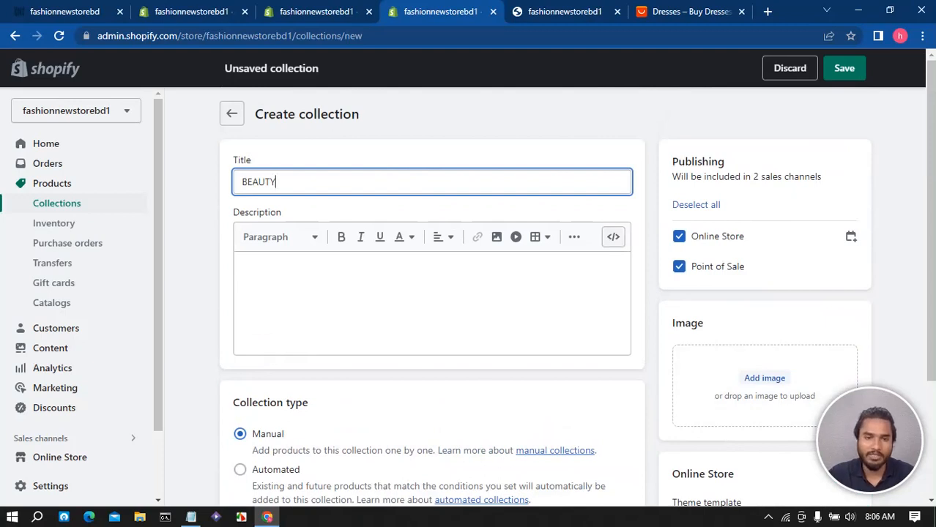
{"action": "left_click", "coordinate": [844, 67]}
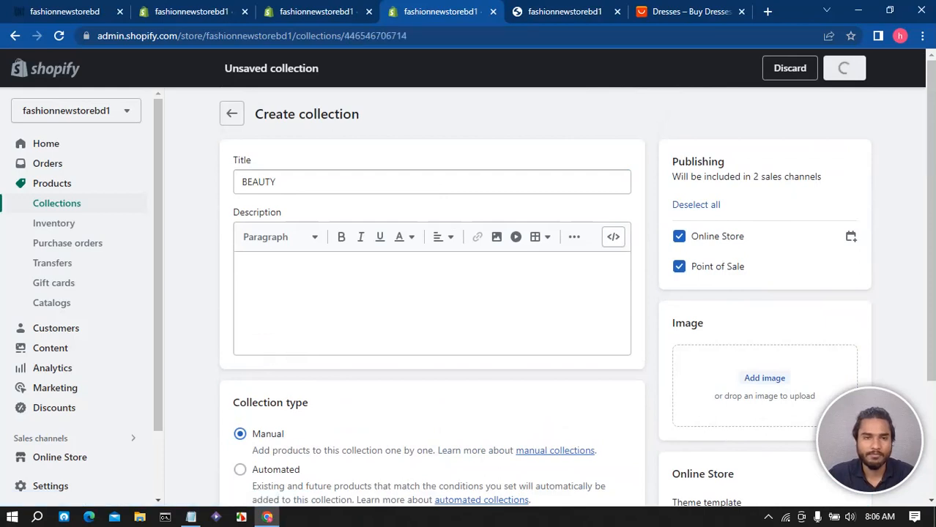
Return to the Notepad category list and copy HOME & LIVING
{"action": "key", "text": "alt+Tab"}
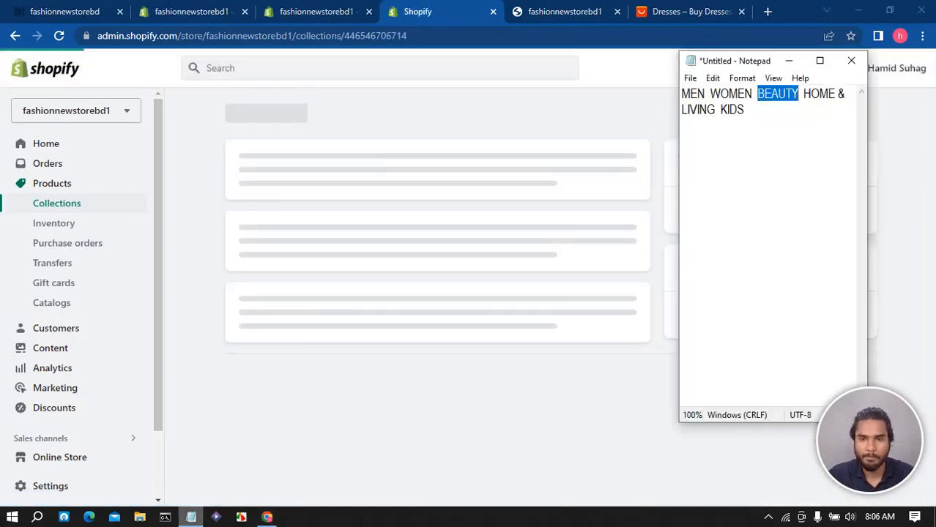
{"action": "left_click", "coordinate": [803, 94]}
{"action": "left_click_drag", "start_coordinate": [803, 94], "coordinate": [715, 110]}
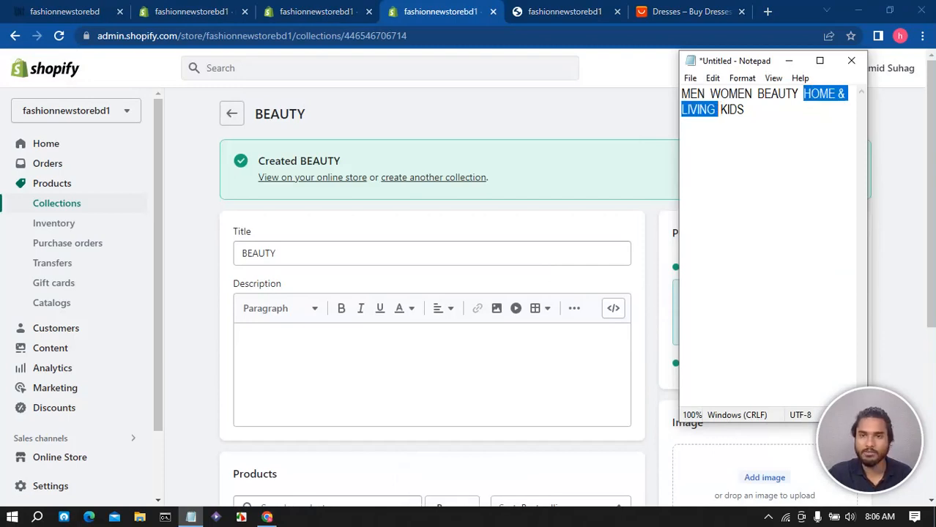
{"action": "right_click", "coordinate": [705, 101]}
{"action": "left_click", "coordinate": [736, 153]}
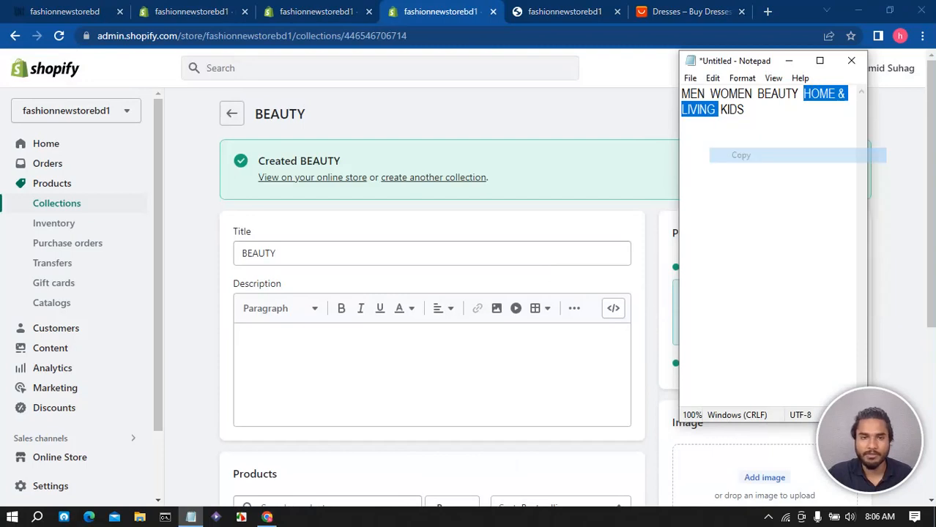
Create another collection in the store admin, titled HOME & LIVING from the copied text, and save it
{"action": "left_click", "coordinate": [429, 177]}
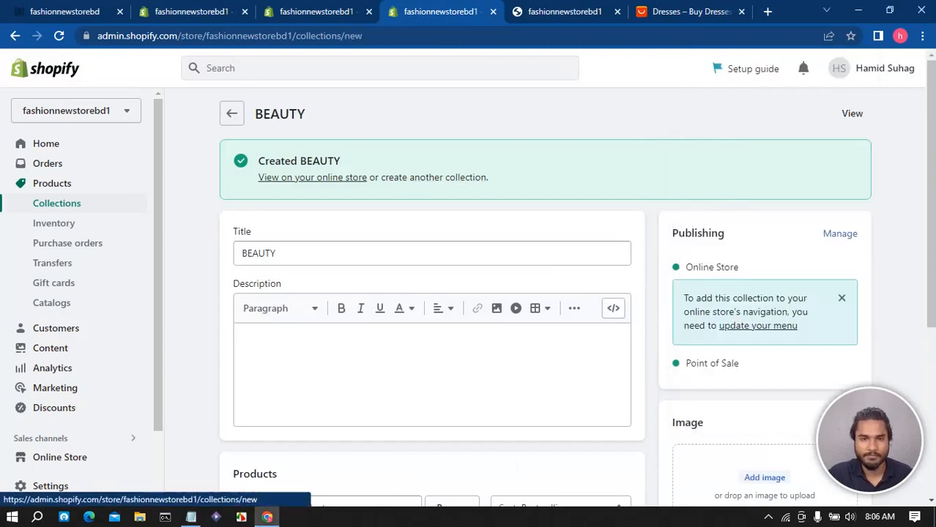
{"action": "left_click", "coordinate": [429, 181]}
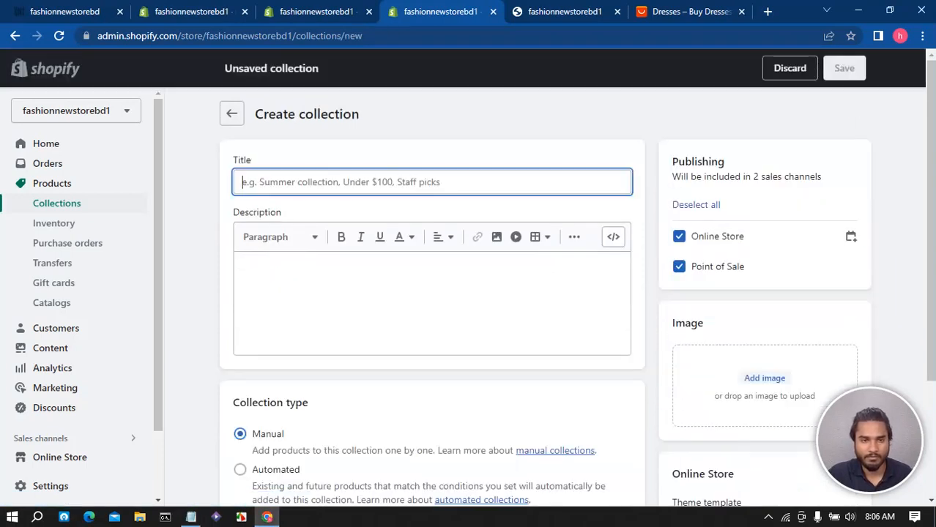
{"action": "key", "text": "ctrl+v"}
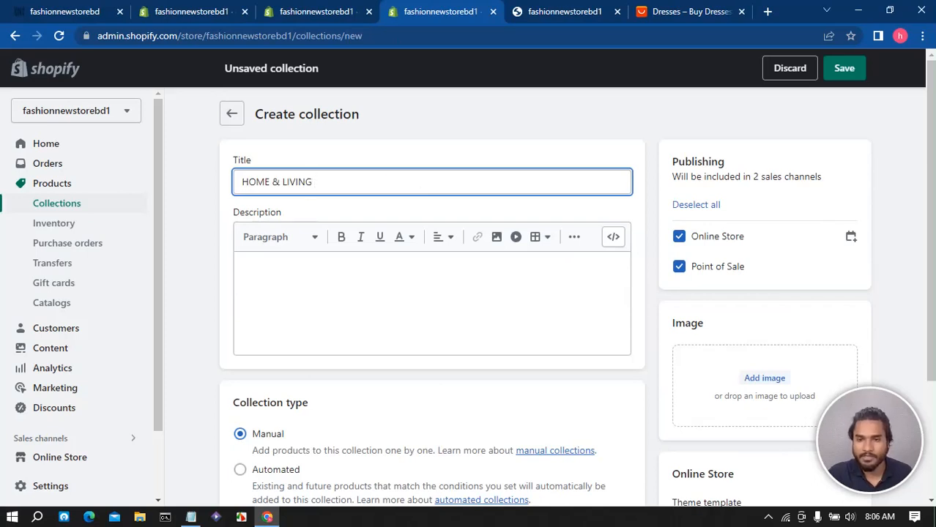
{"action": "left_click", "coordinate": [844, 67]}
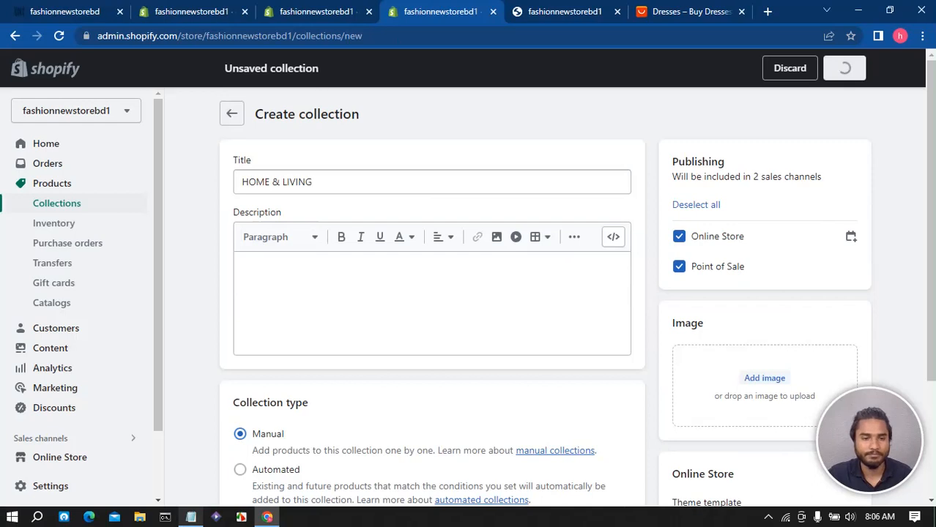
Take KIDS from the Notepad list as the title of another new collection and save that collection
{"action": "left_click", "coordinate": [190, 516]}
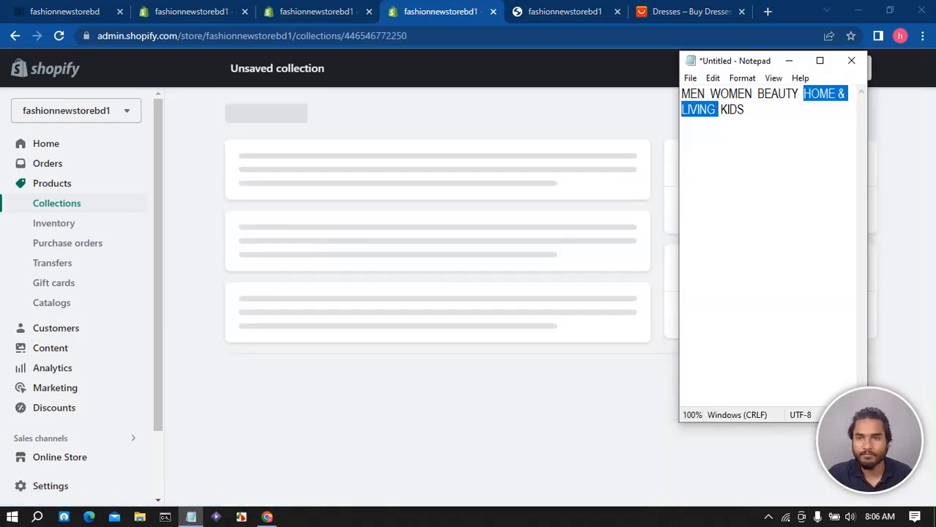
{"action": "double_click", "coordinate": [732, 109]}
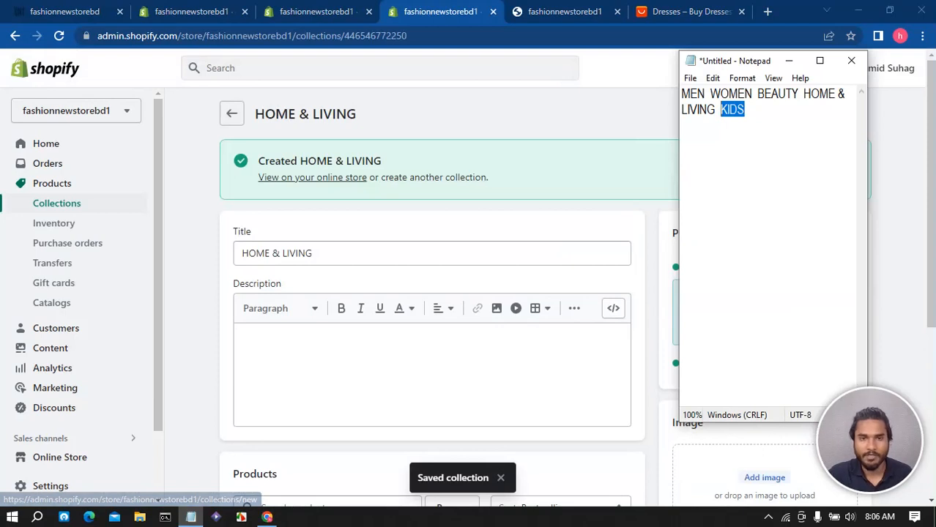
{"action": "left_click", "coordinate": [432, 177]}
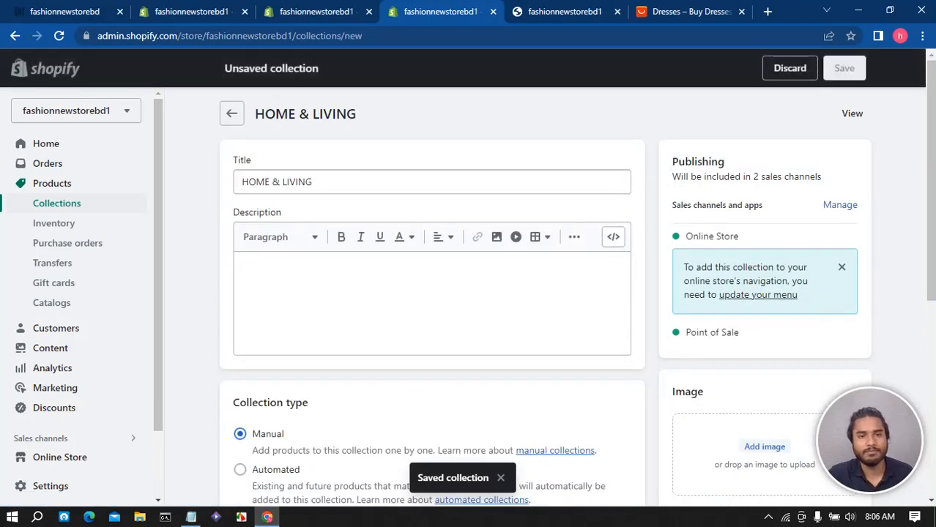
{"action": "type", "text": "KIDS"}
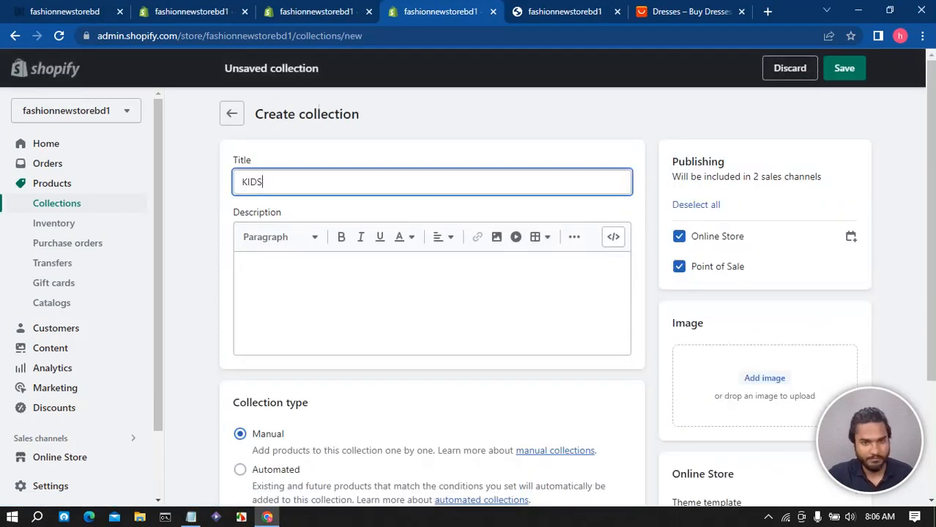
{"action": "key", "text": "ctrl+s"}
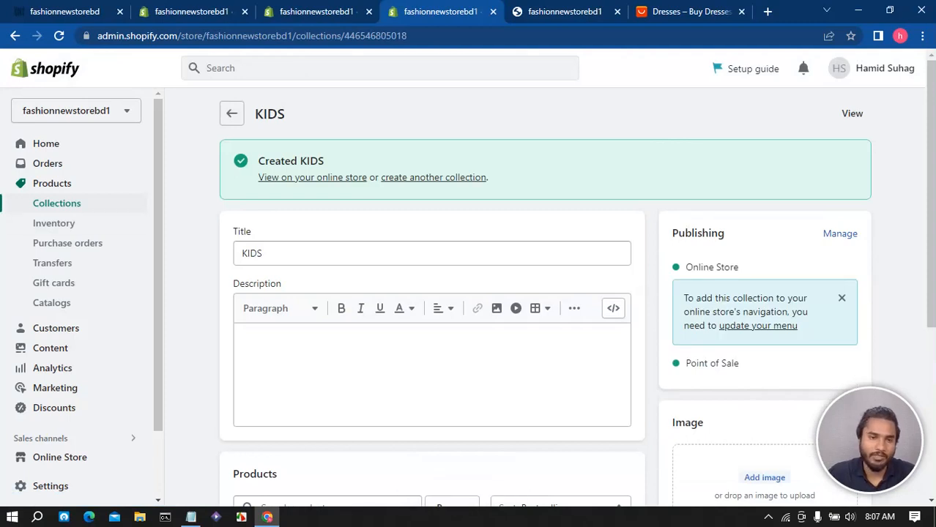
Open the Collections list to review it, and reload the Main menu navigation page in its own browser tab
{"action": "left_click", "coordinate": [57, 202]}
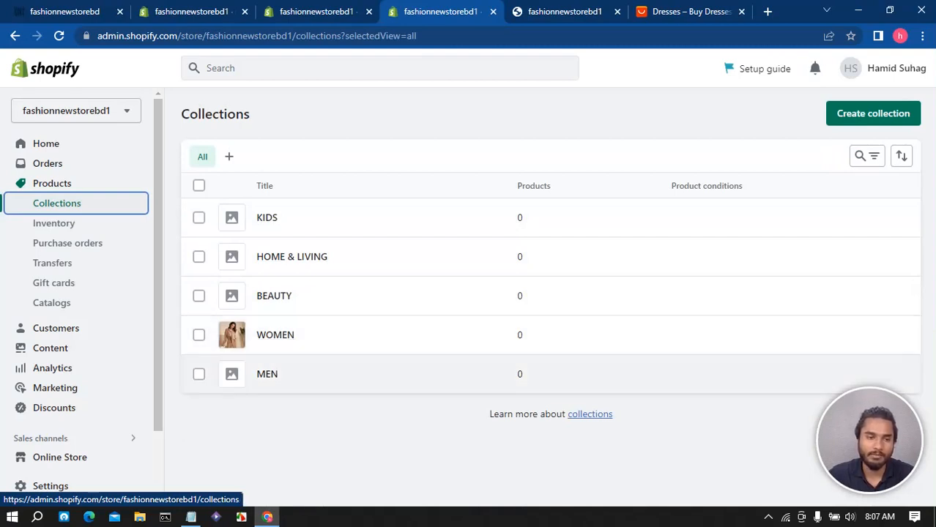
{"action": "scroll", "coordinate": [73, 396], "scroll_direction": "down", "scroll_amount": 2}
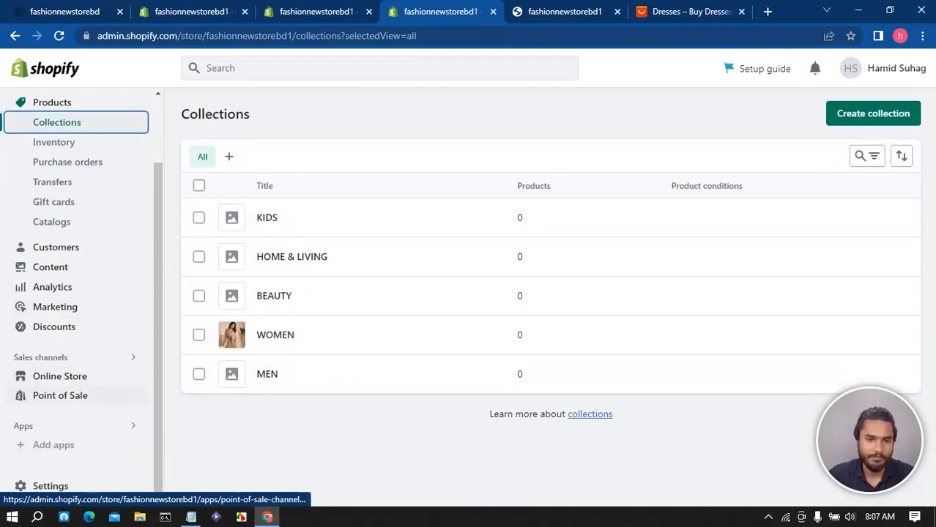
{"action": "left_click", "coordinate": [315, 11]}
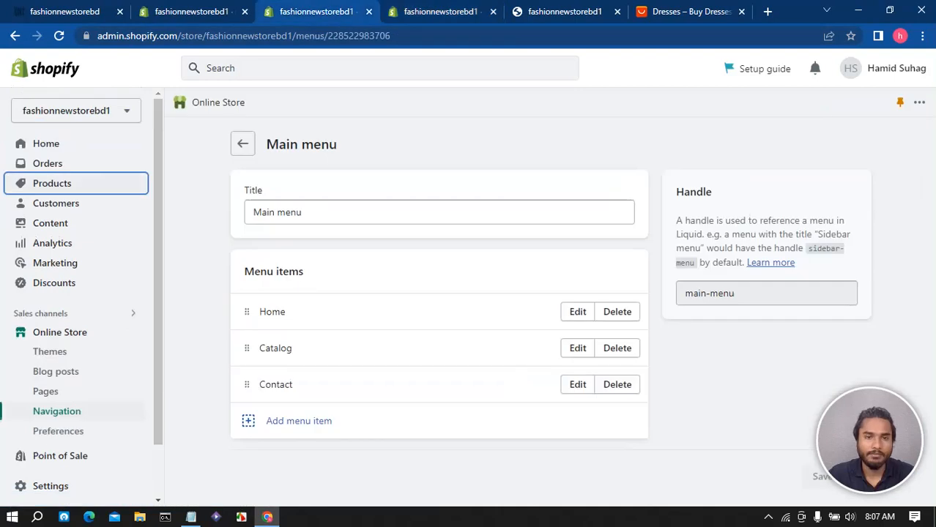
{"action": "left_click", "coordinate": [59, 35]}
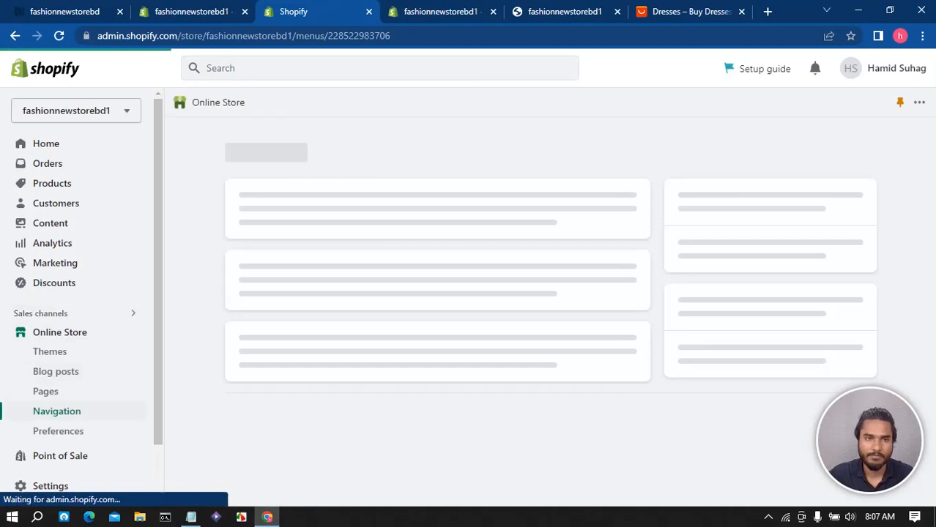
{"action": "key", "text": "ctrl+shift+Tab"}
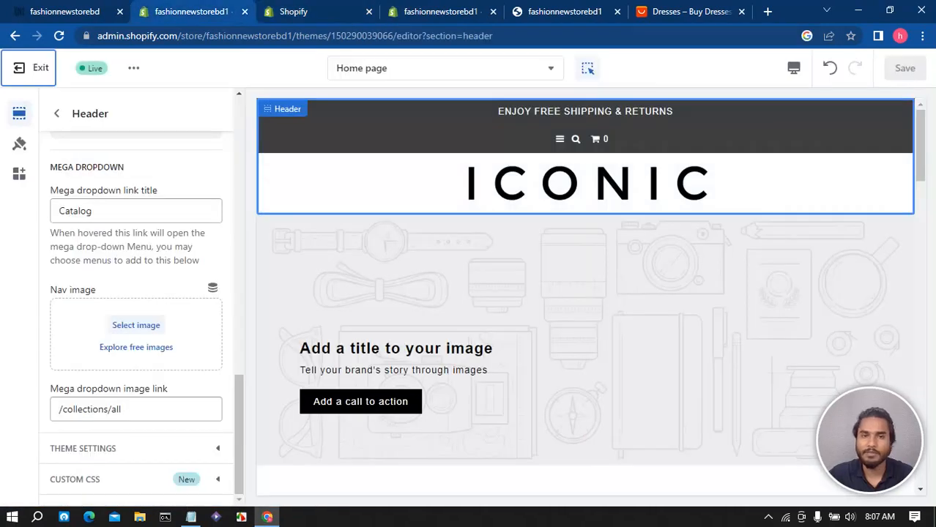
{"action": "key", "text": "ctrl+Tab"}
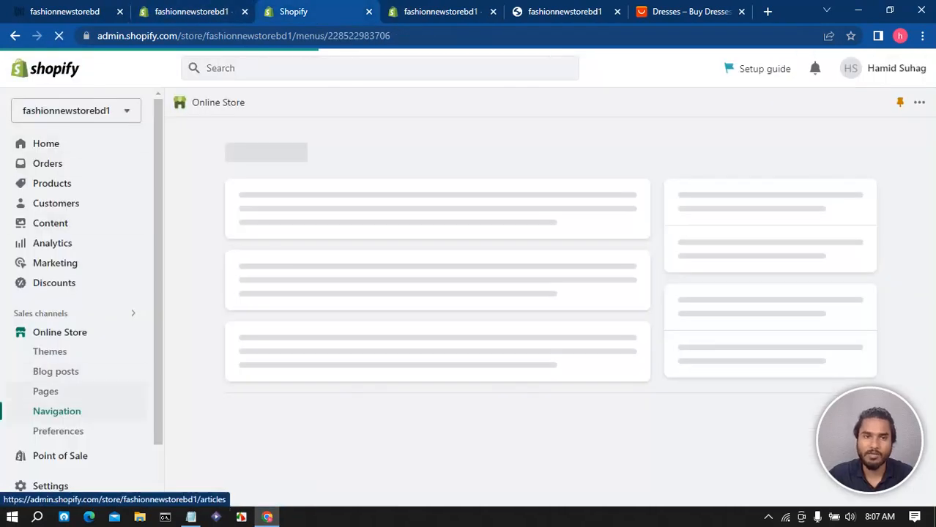
{"action": "key", "text": "ctrl+Tab"}
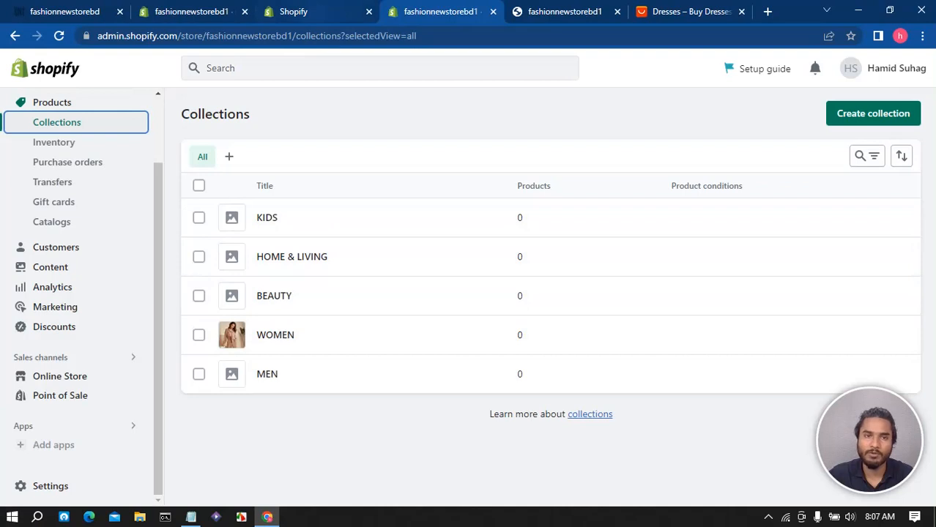
Go to the Main menu navigation page and remove the Contact, Catalog and Home items from the menu
{"action": "left_click", "coordinate": [313, 12]}
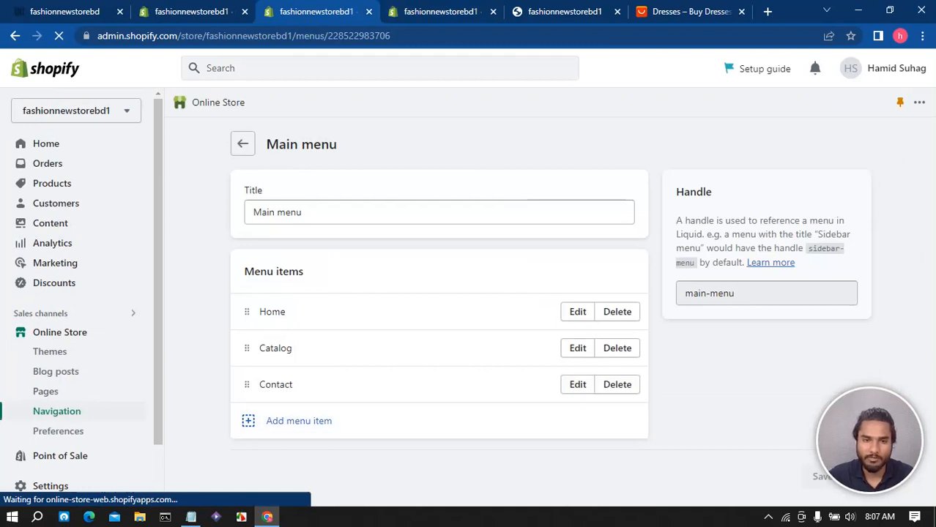
{"action": "left_click", "coordinate": [617, 384]}
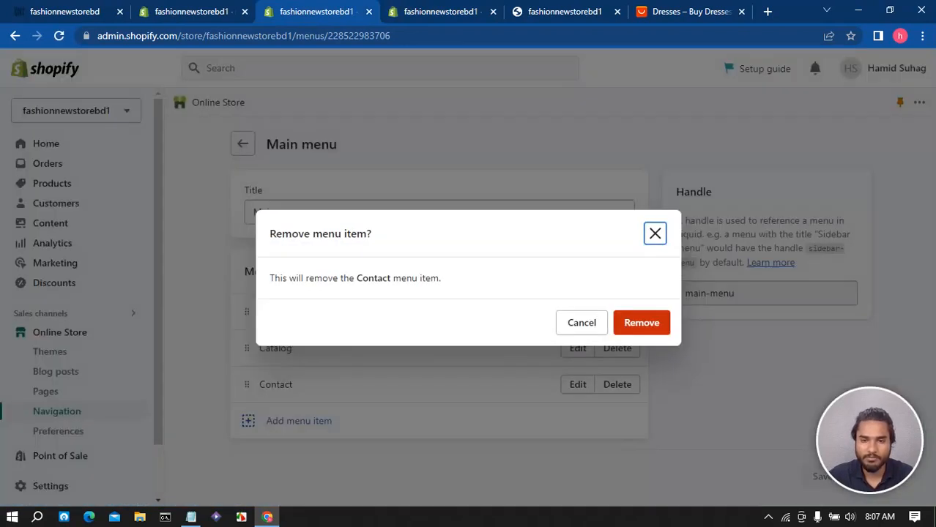
{"action": "left_click", "coordinate": [641, 322]}
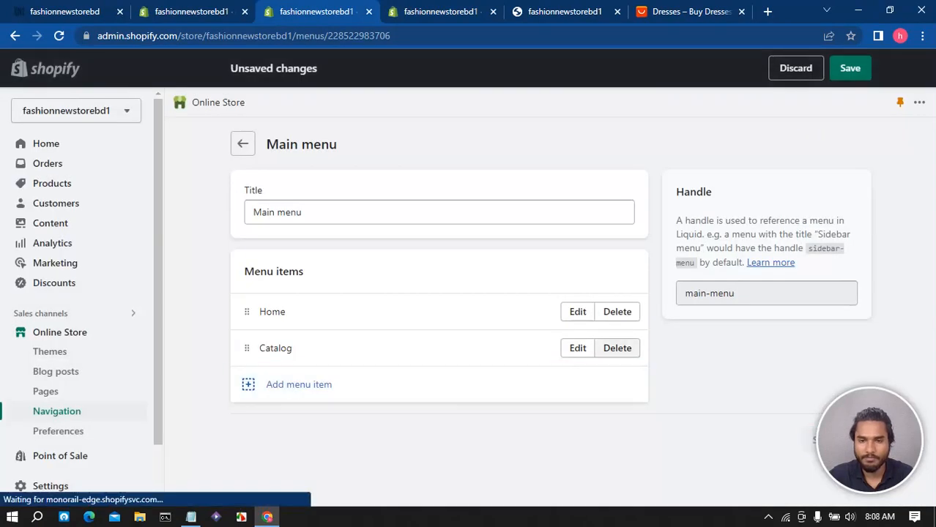
{"action": "left_click", "coordinate": [617, 348]}
{"action": "left_click", "coordinate": [642, 322]}
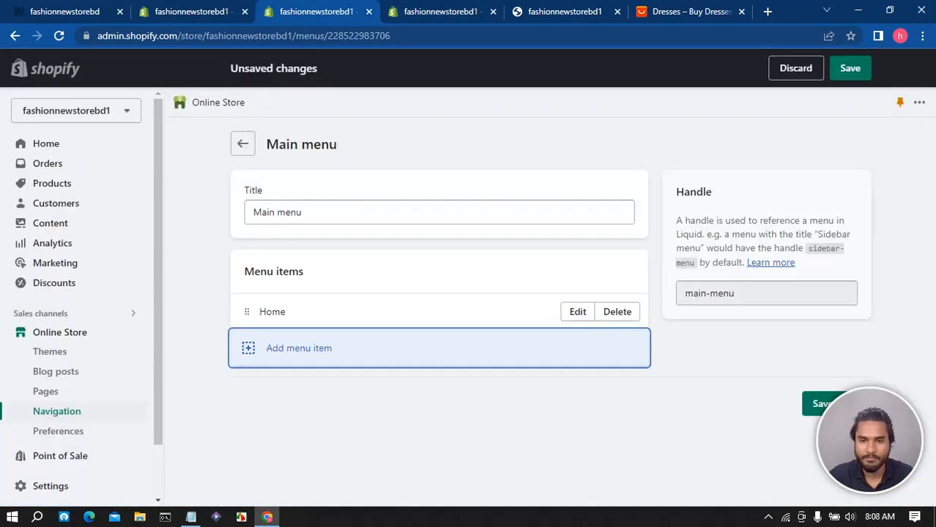
{"action": "left_click", "coordinate": [617, 312]}
{"action": "left_click", "coordinate": [641, 322]}
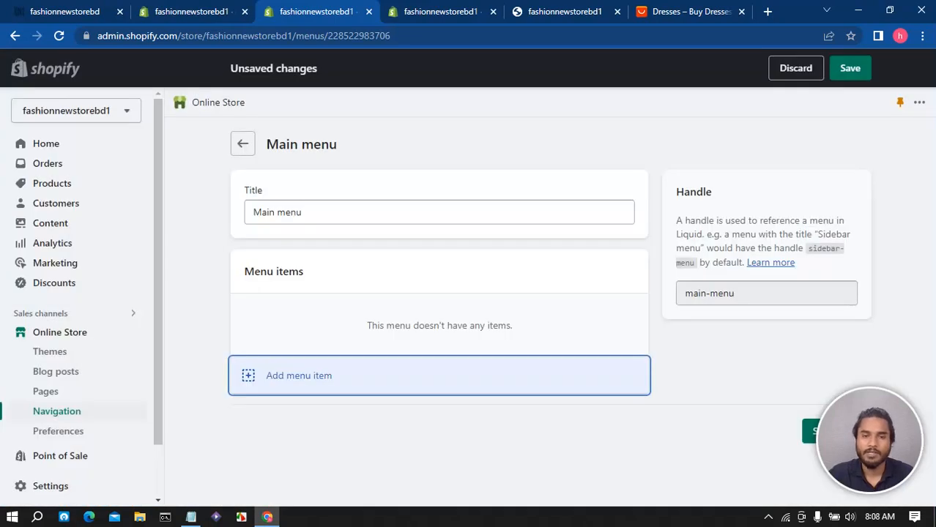
Add a MEN item to the main menu, linked to the MEN collection
{"action": "left_click", "coordinate": [299, 375]}
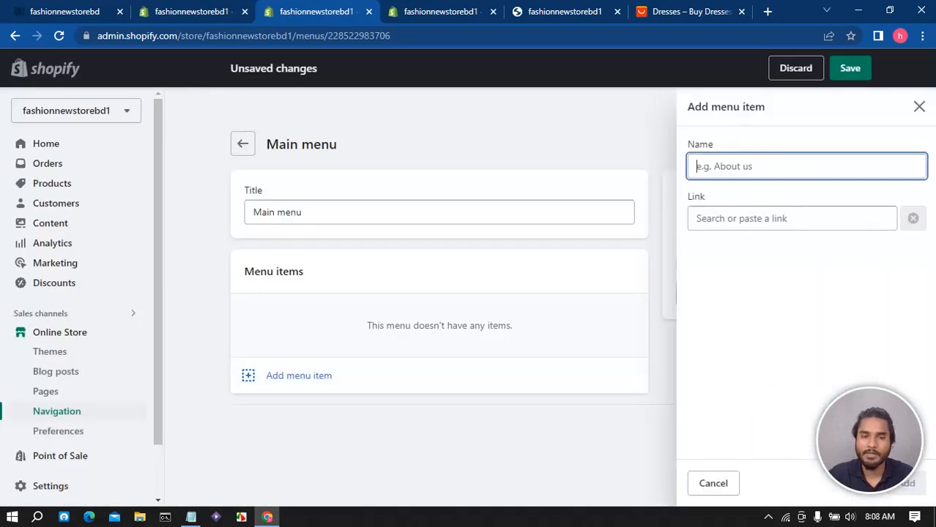
{"action": "left_click", "coordinate": [777, 218]}
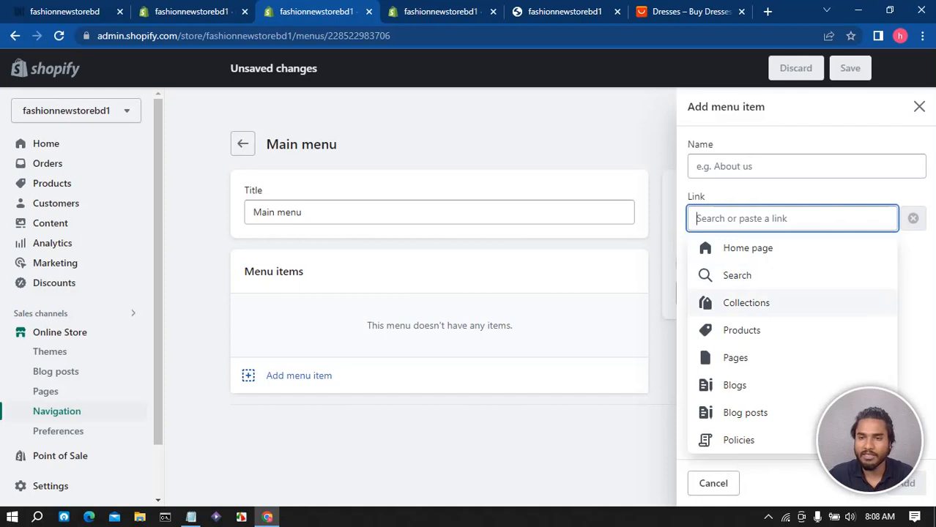
{"action": "left_click", "coordinate": [746, 302]}
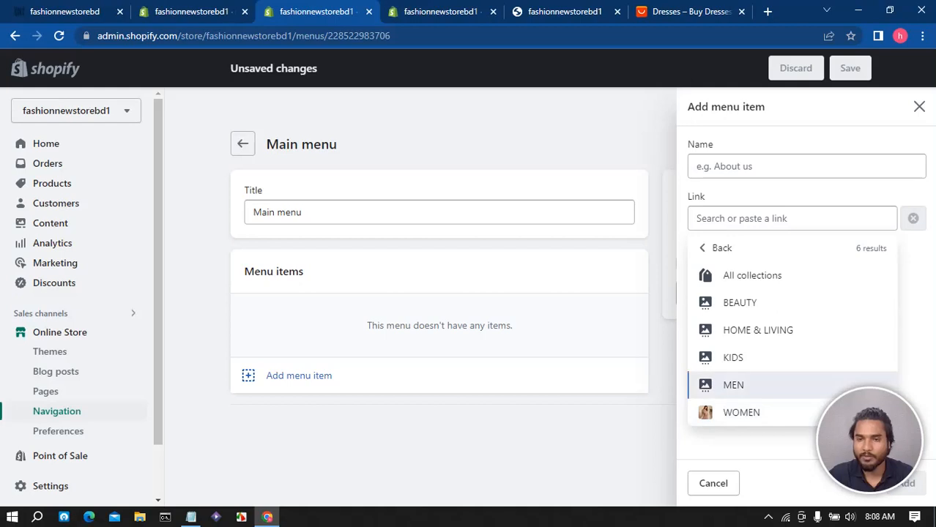
{"action": "left_click", "coordinate": [733, 384]}
{"action": "left_click", "coordinate": [912, 483]}
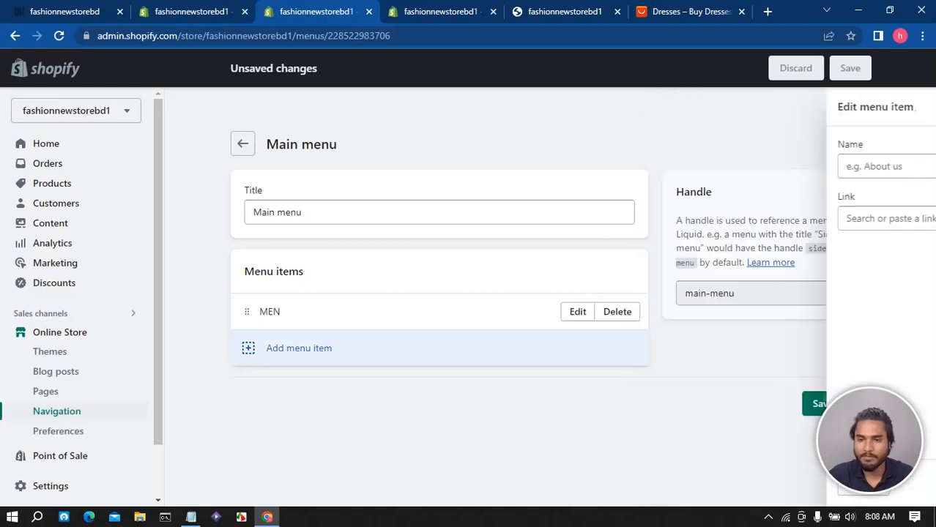
Add a WOMEN item to the main menu, linked to the WOMEN collection
{"action": "left_click", "coordinate": [299, 348]}
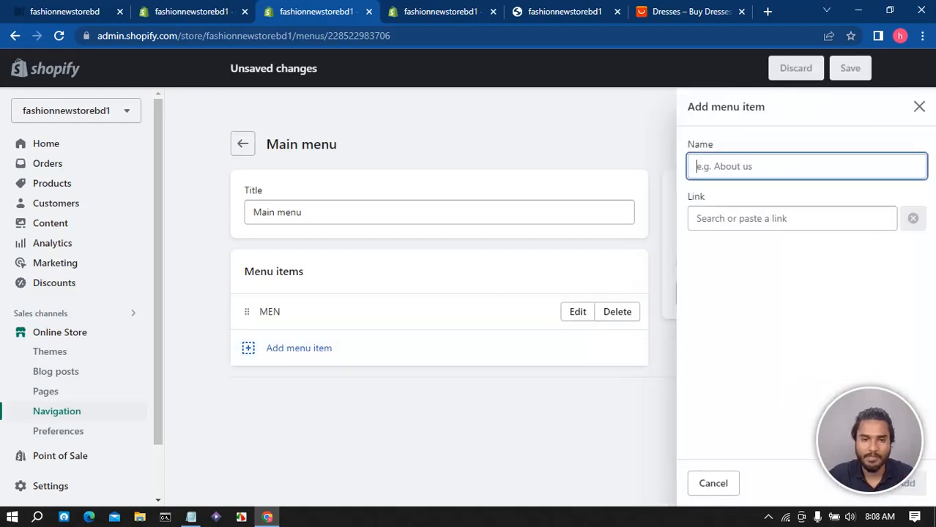
{"action": "left_click", "coordinate": [791, 218]}
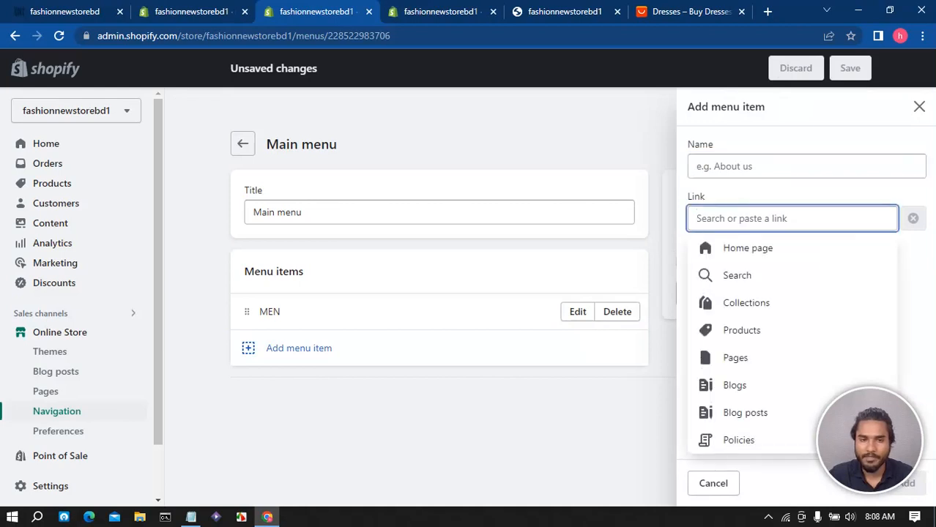
{"action": "left_click", "coordinate": [732, 301]}
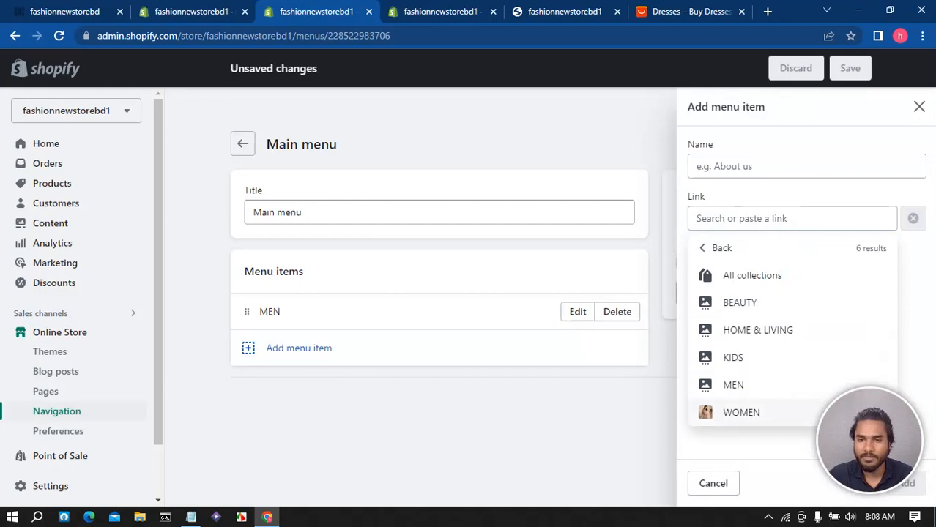
{"action": "left_click", "coordinate": [741, 412]}
{"action": "left_click", "coordinate": [908, 484]}
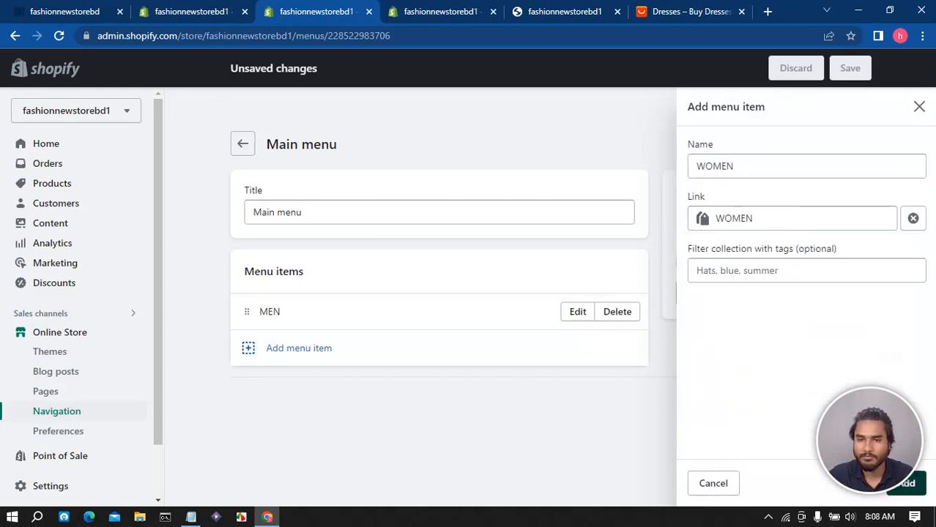
Add a KIDS item to the main menu, linked to the KIDS collection
{"action": "left_click", "coordinate": [299, 384]}
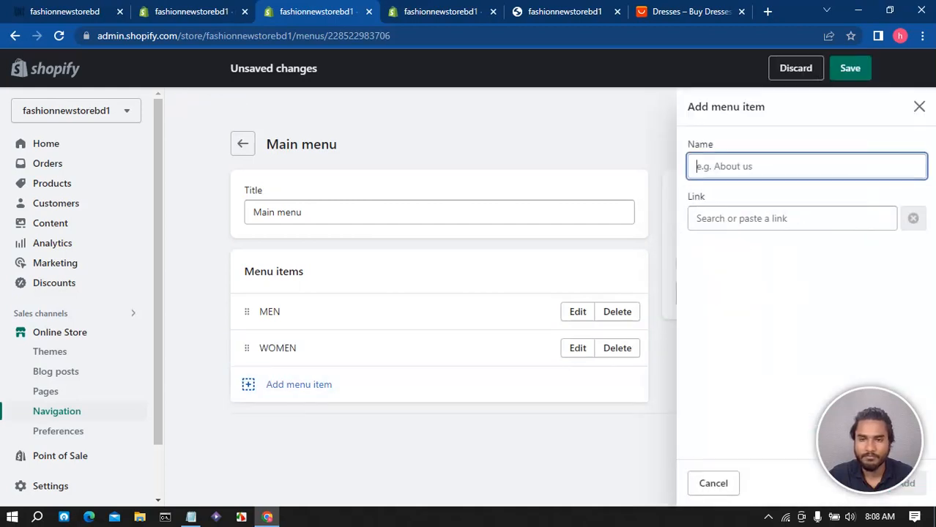
{"action": "left_click", "coordinate": [790, 218]}
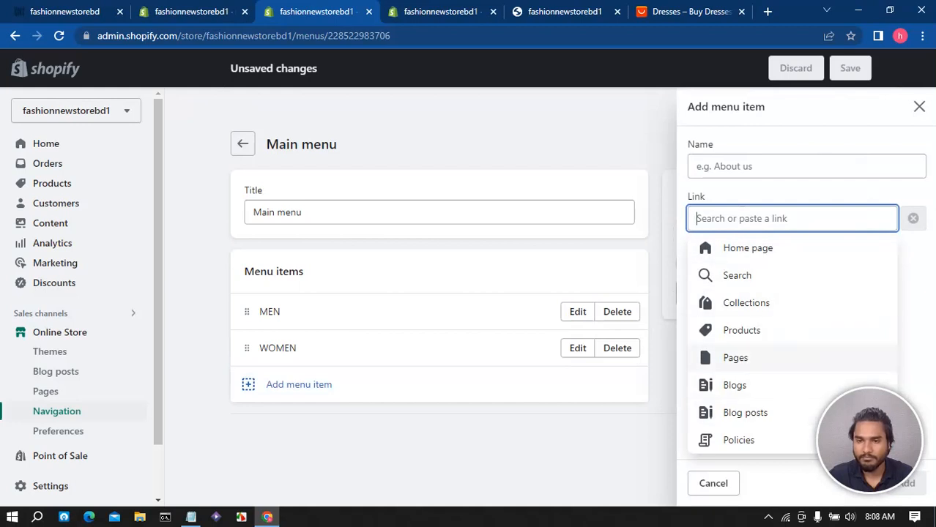
{"action": "left_click", "coordinate": [746, 303]}
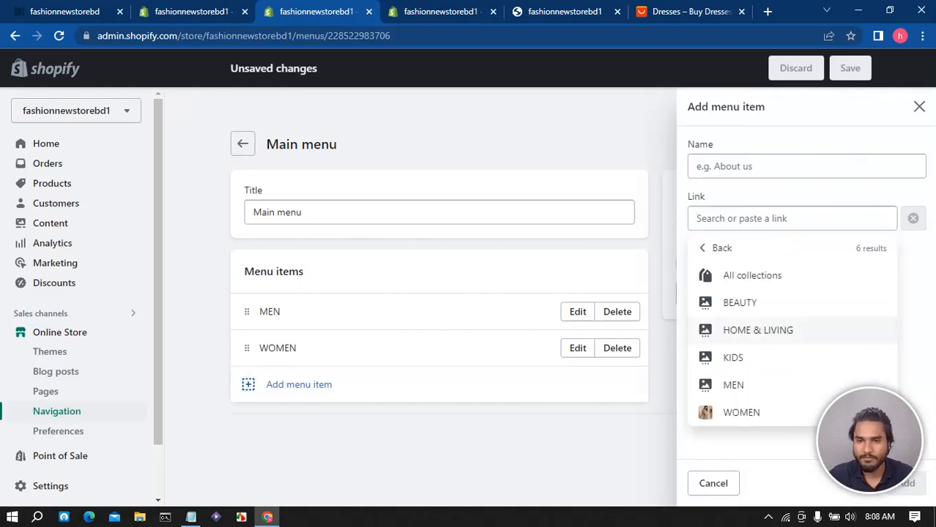
{"action": "left_click", "coordinate": [733, 357]}
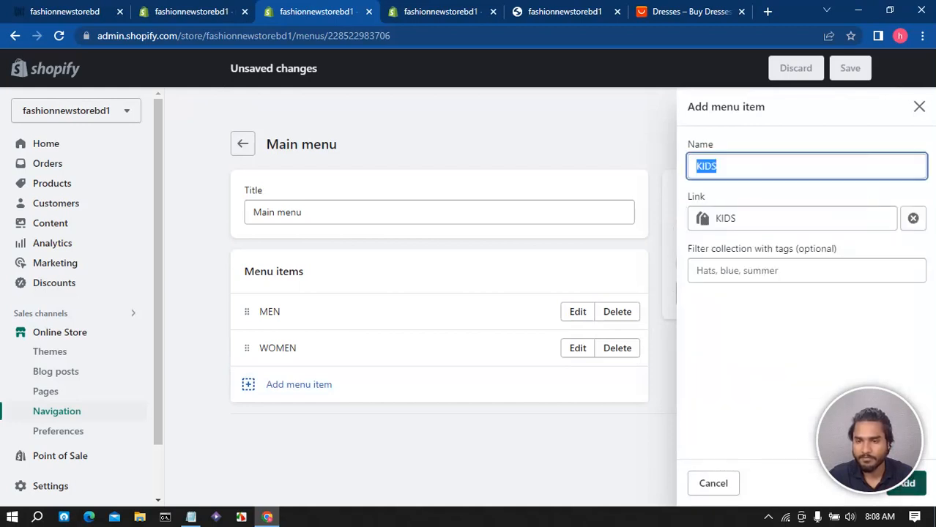
{"action": "left_click", "coordinate": [906, 484]}
Add a HOME & LIVING item to the main menu, linked to the HOME & LIVING collection
{"action": "left_click", "coordinate": [299, 420]}
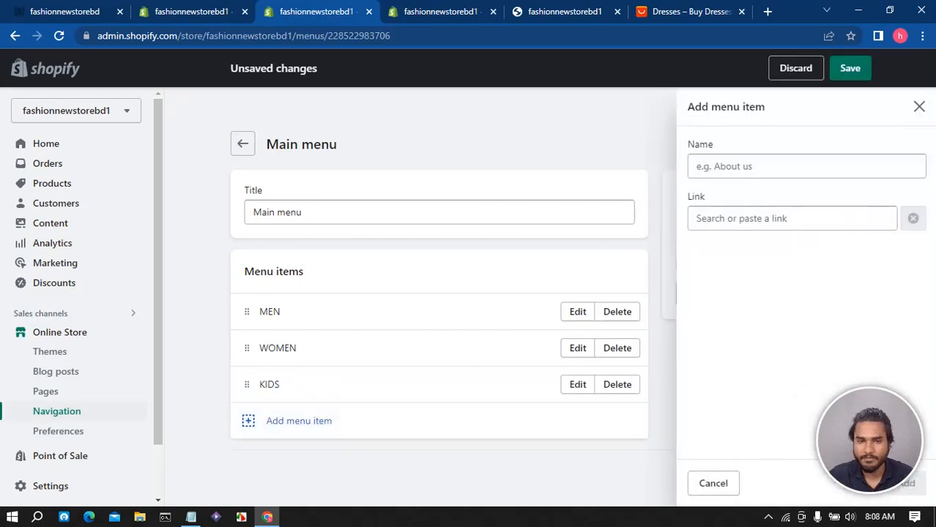
{"action": "left_click", "coordinate": [792, 218]}
{"action": "left_click", "coordinate": [765, 305]}
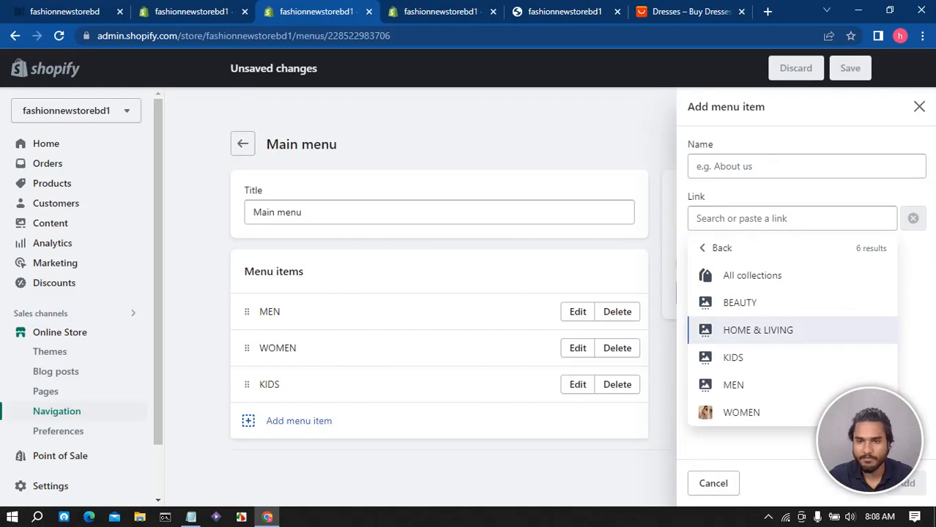
{"action": "left_click", "coordinate": [758, 330]}
{"action": "key", "text": "Return"}
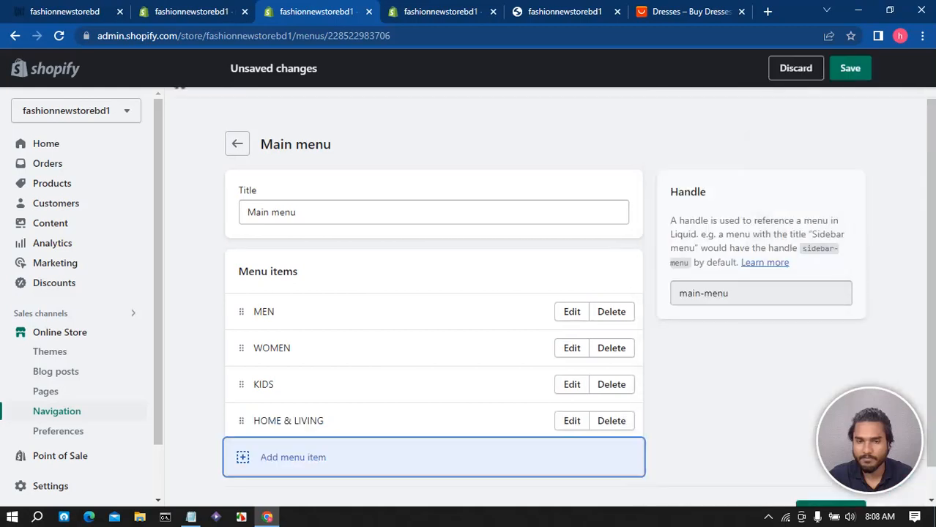
Add a BEAUTY item to the main menu, linked to the BEAUTY collection
{"action": "key", "text": "Return"}
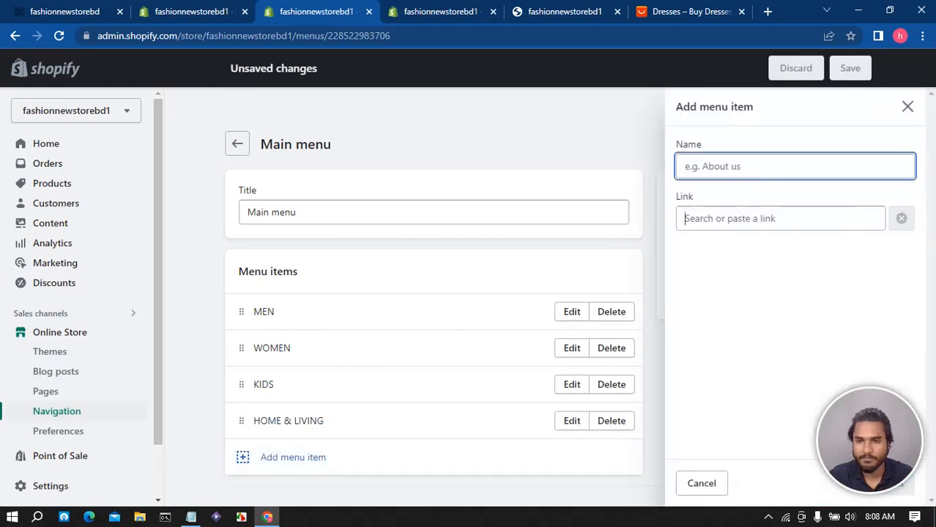
{"action": "left_click", "coordinate": [780, 218]}
{"action": "left_click", "coordinate": [734, 303]}
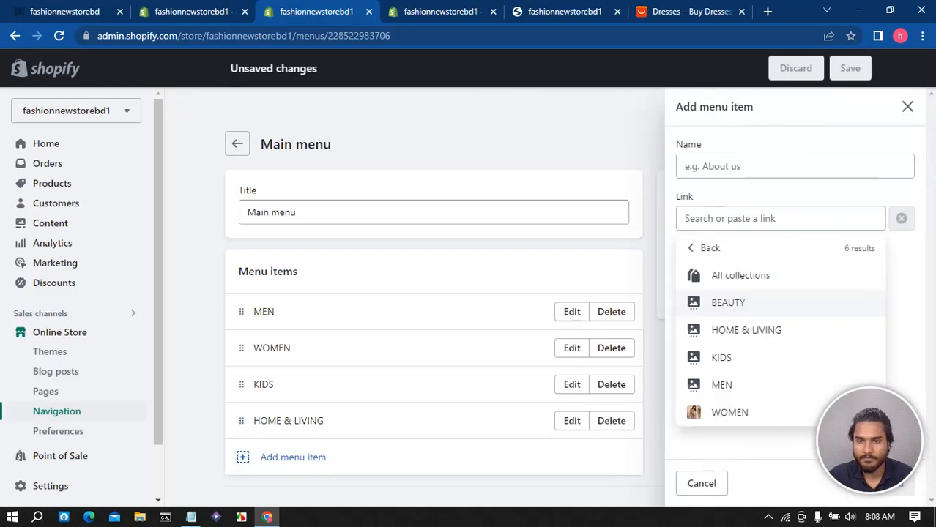
{"action": "key", "text": "Return"}
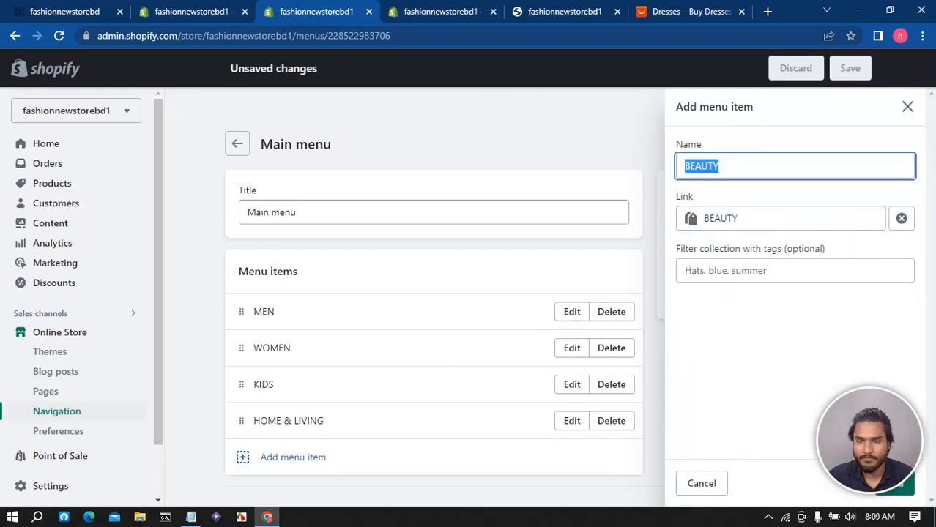
{"action": "left_click", "coordinate": [895, 484]}
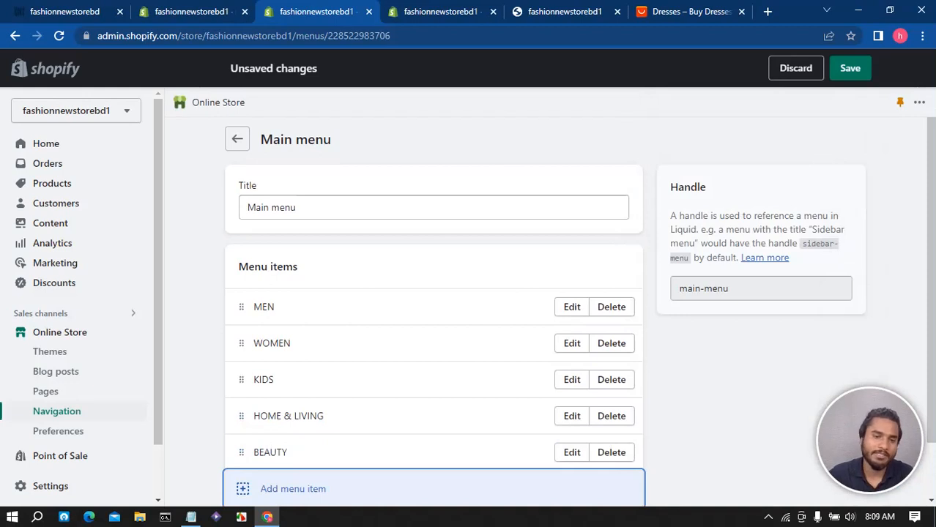
Reorder the menu items to MEN, BEAUTY, WOMEN, KIDS, HOME & LIVING and save the main menu
{"action": "mouse_move", "coordinate": [240, 452]}
{"action": "left_mouse_down"}
{"action": "mouse_move", "coordinate": [246, 354]}
{"action": "mouse_move", "coordinate": [241, 369]}
{"action": "mouse_move", "coordinate": [259, 371]}
{"action": "mouse_move", "coordinate": [262, 379]}
{"action": "mouse_move", "coordinate": [208, 360]}
{"action": "mouse_move", "coordinate": [262, 380]}
{"action": "mouse_move", "coordinate": [242, 353]}
{"action": "mouse_move", "coordinate": [250, 307]}
{"action": "left_mouse_up"}
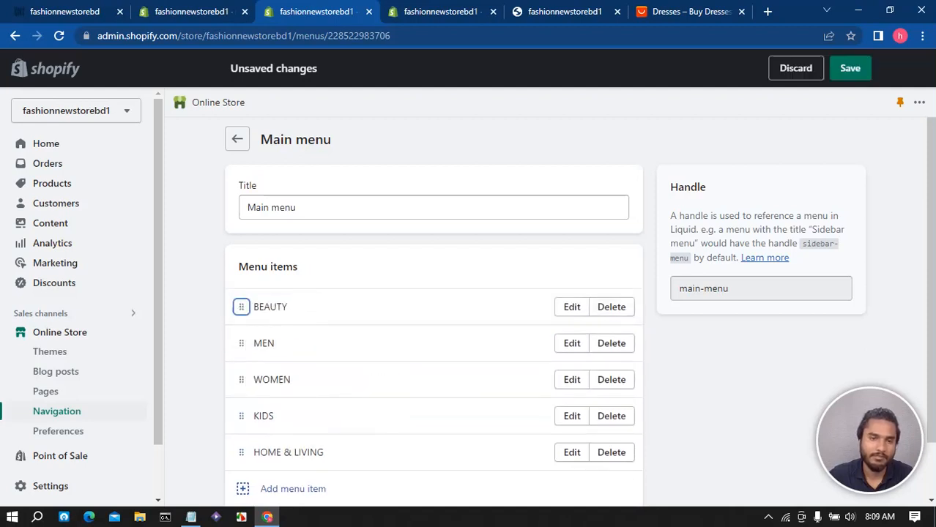
{"action": "left_click_drag", "start_coordinate": [241, 343], "coordinate": [242, 306]}
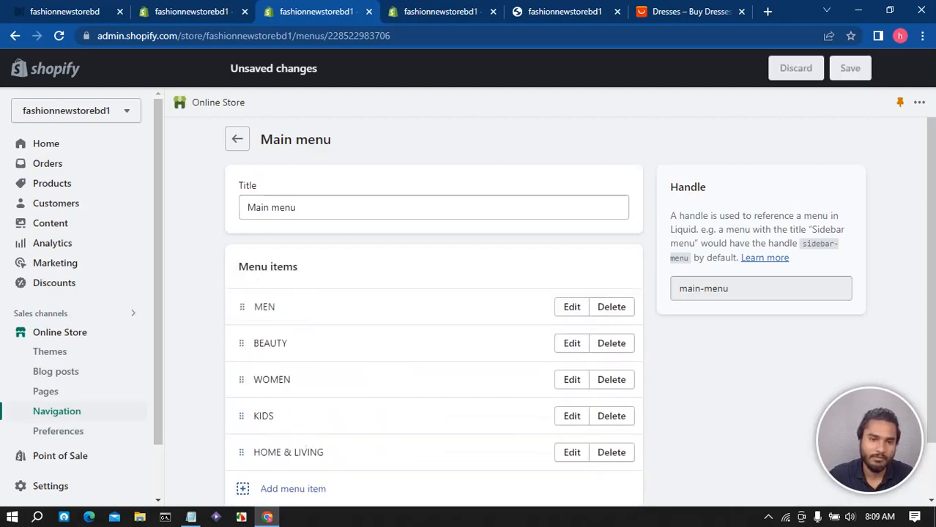
{"action": "left_click", "coordinate": [850, 67]}
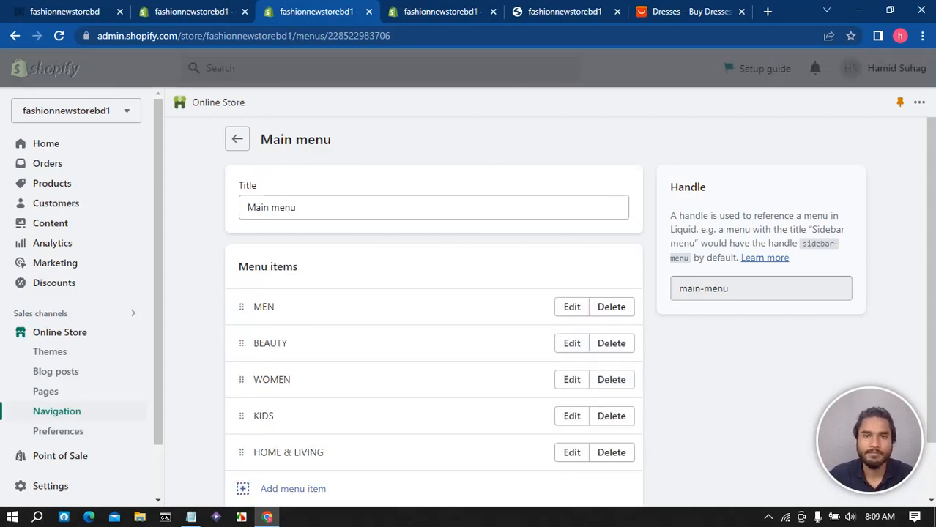
Reload the storefront to check its header menu, and follow the banner's call-to-action link
{"action": "left_click", "coordinate": [564, 12]}
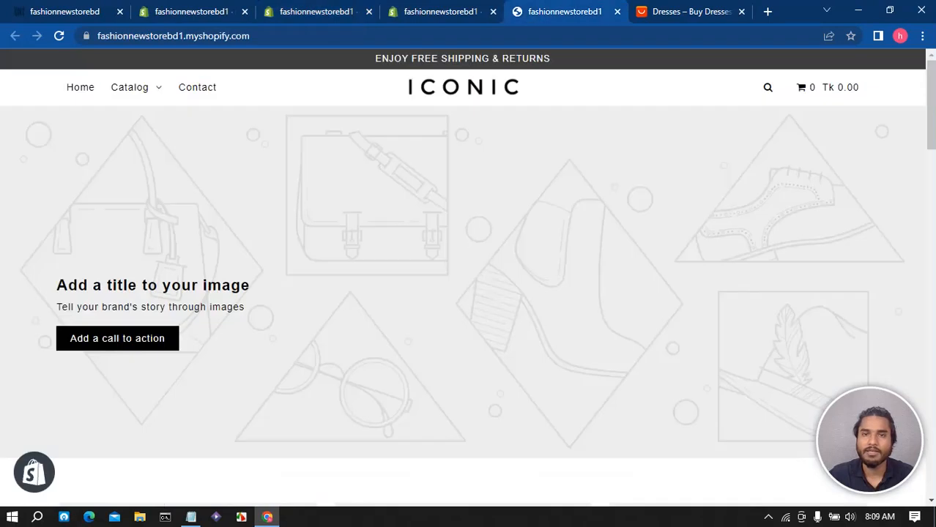
{"action": "key", "text": "F5"}
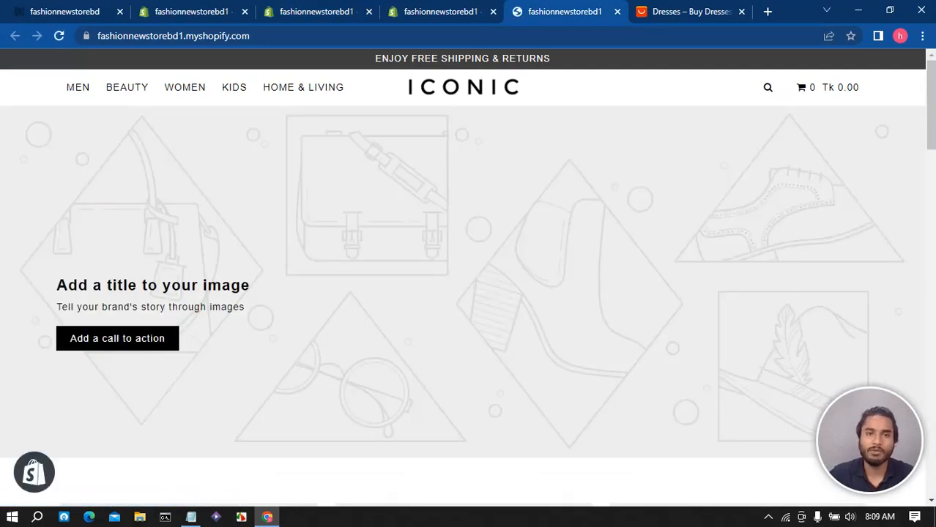
{"action": "left_click", "coordinate": [117, 337]}
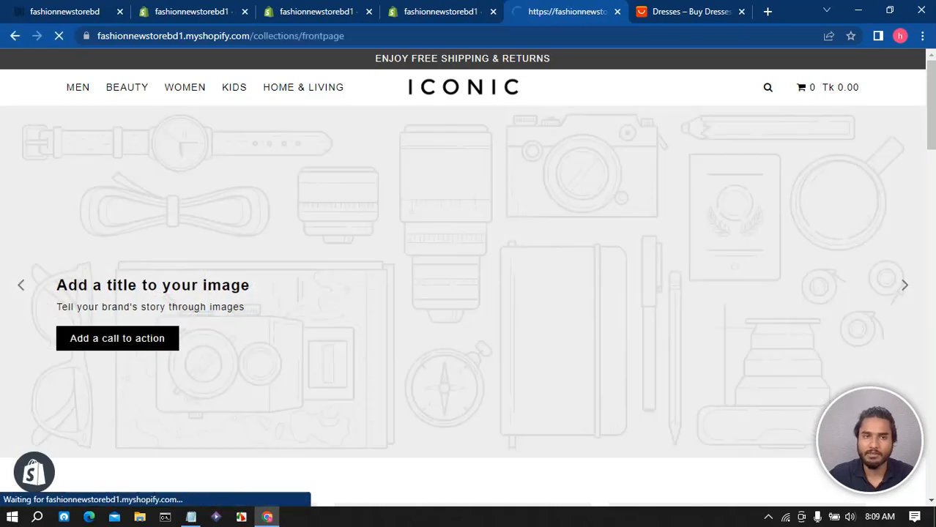